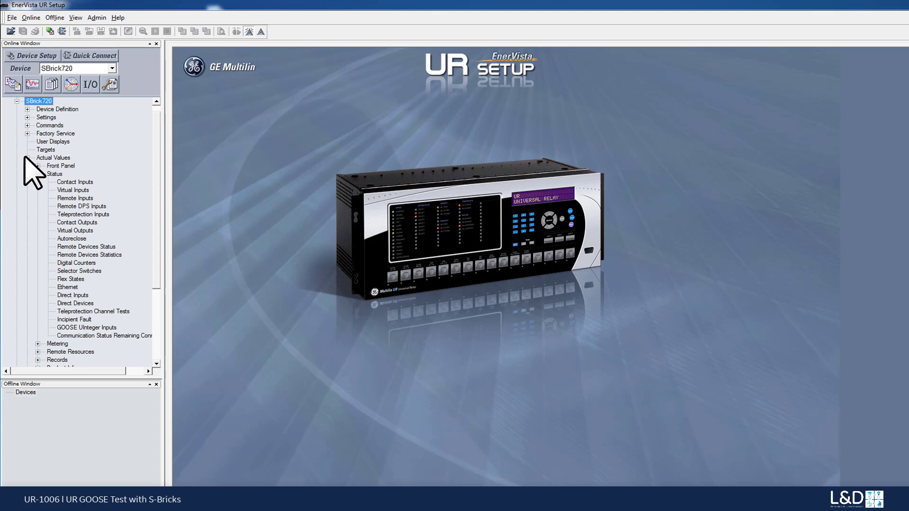
# Step: Open the online SBrick720's Field Units, AC Banks, Sources settings in an enlarged window, plus its Field Contact Inputs in front
pyautogui.doubleClick(41, 117)
pyautogui.doubleClick(66, 133)
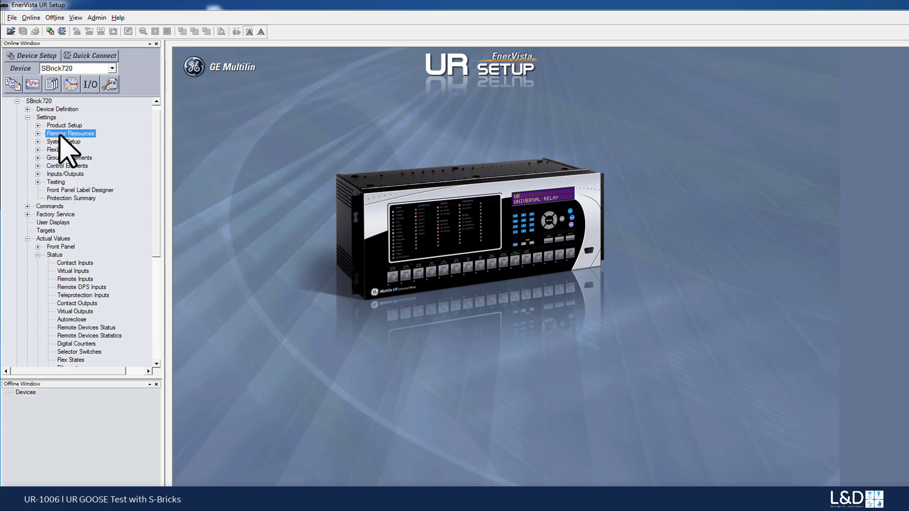
pyautogui.doubleClick(81, 141)
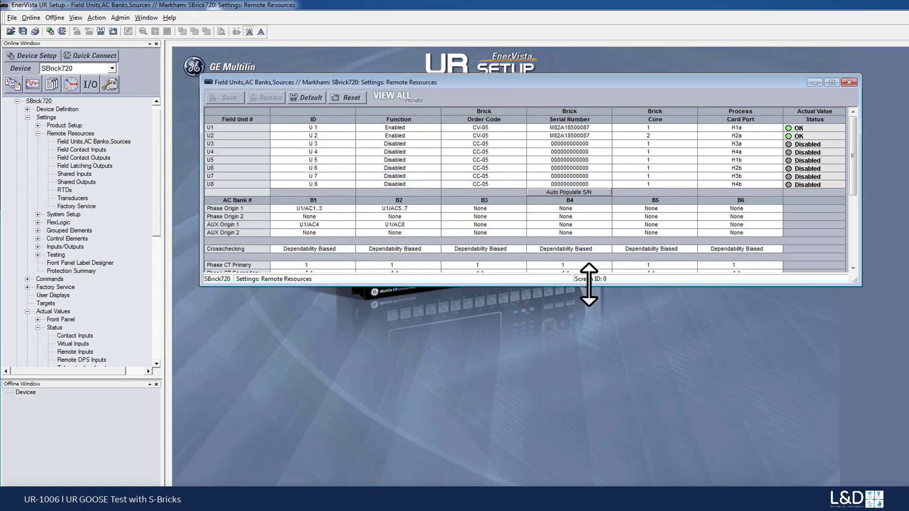
pyautogui.moveTo(598, 286); pyautogui.dragTo(601, 486)
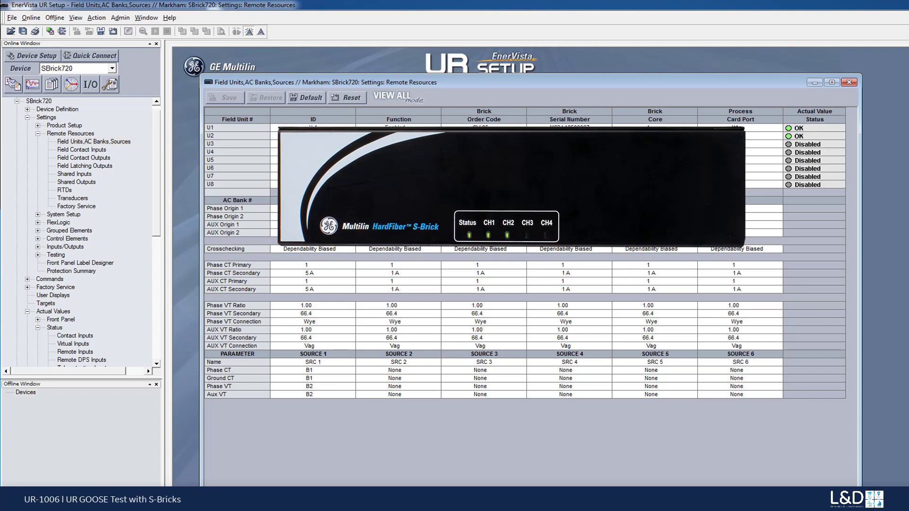
pyautogui.doubleClick(83, 150)
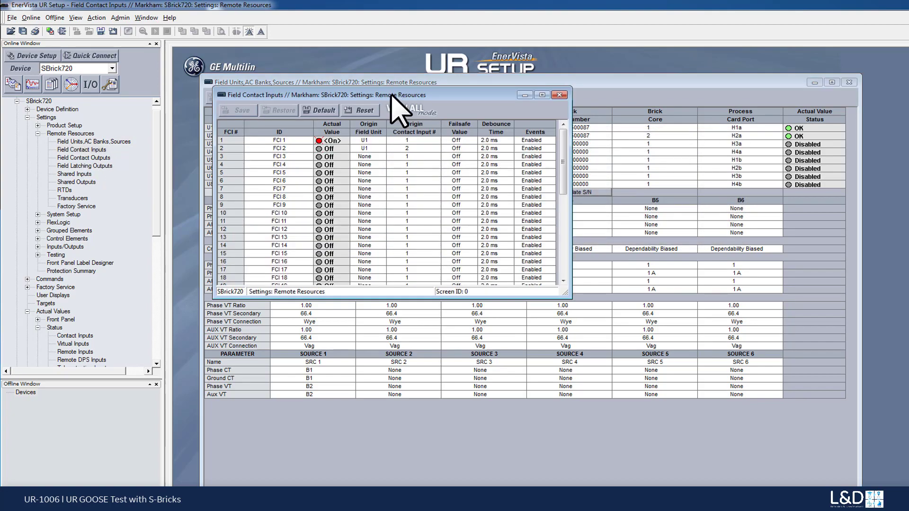
pyautogui.moveTo(394, 99); pyautogui.dragTo(411, 146)
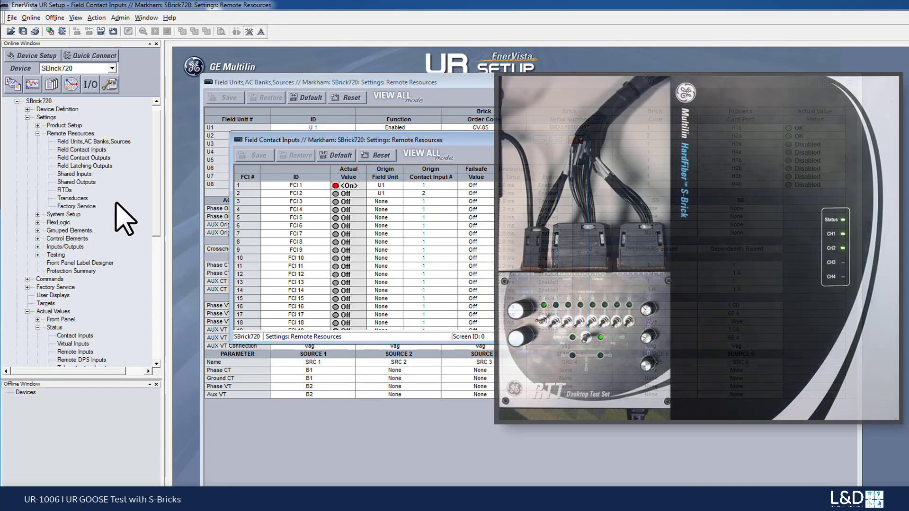
# Step: Open the online SBrick780's Field Units, AC Banks, Sources and Field Contact Inputs settings, placing both windows beside those of SBrick720
pyautogui.click(16, 101)
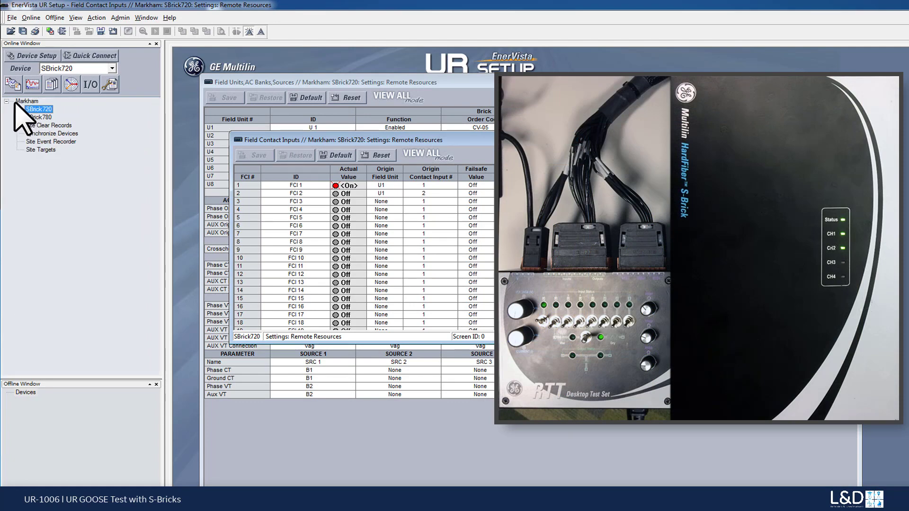
pyautogui.doubleClick(40, 118)
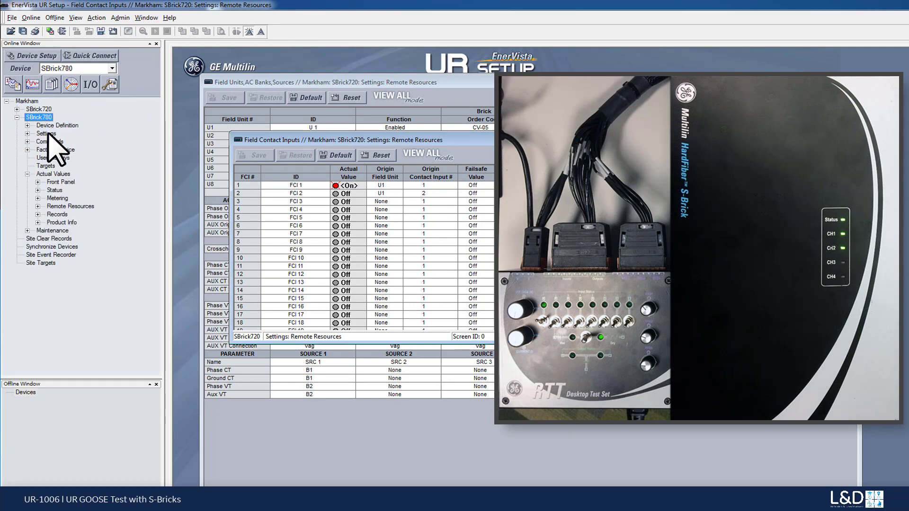
pyautogui.doubleClick(47, 134)
pyautogui.doubleClick(71, 150)
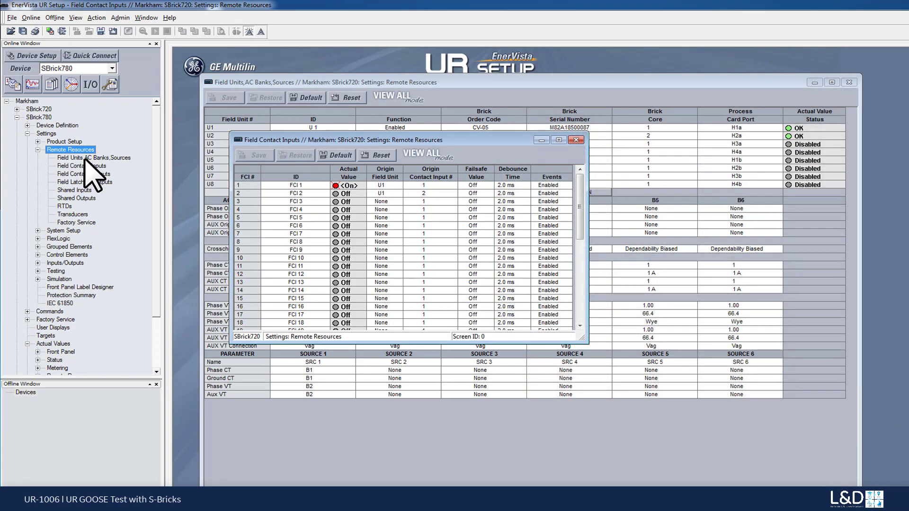
pyautogui.click(85, 159)
pyautogui.doubleClick(85, 159)
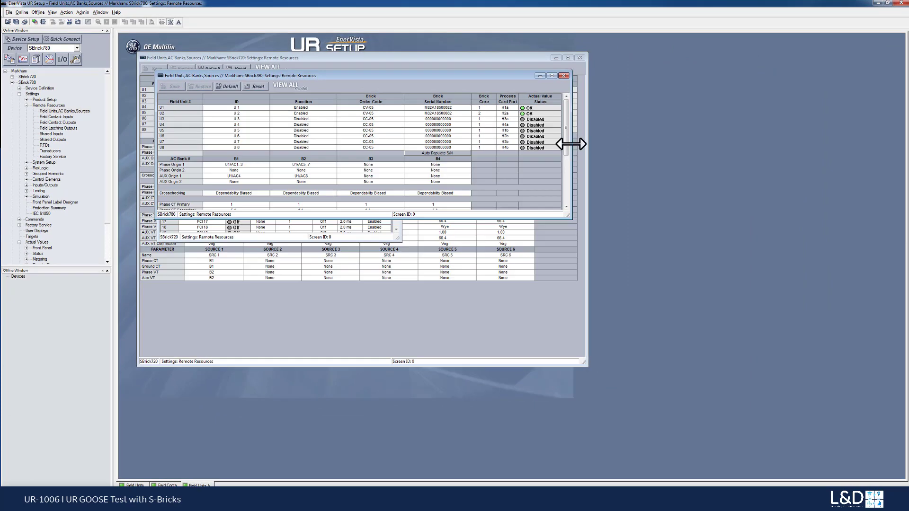
pyautogui.moveTo(643, 159); pyautogui.dragTo(681, 159)
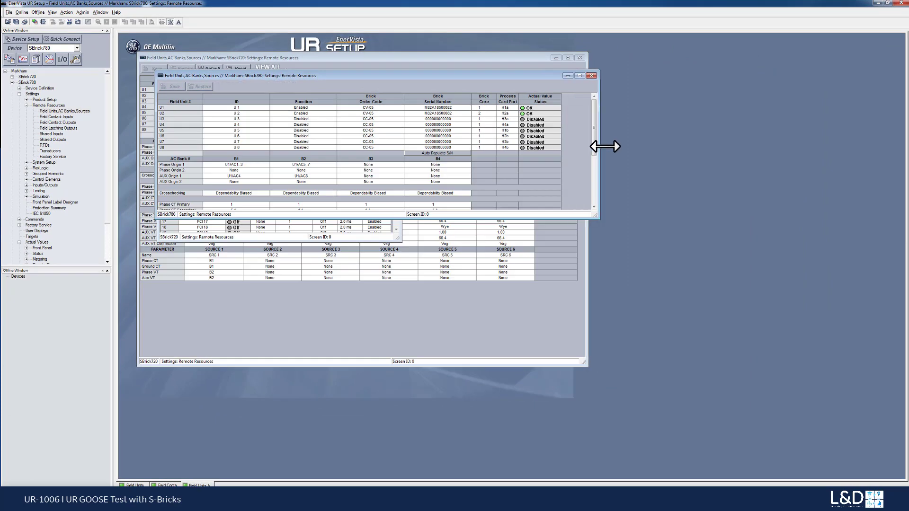
pyautogui.moveTo(454, 77); pyautogui.dragTo(715, 64)
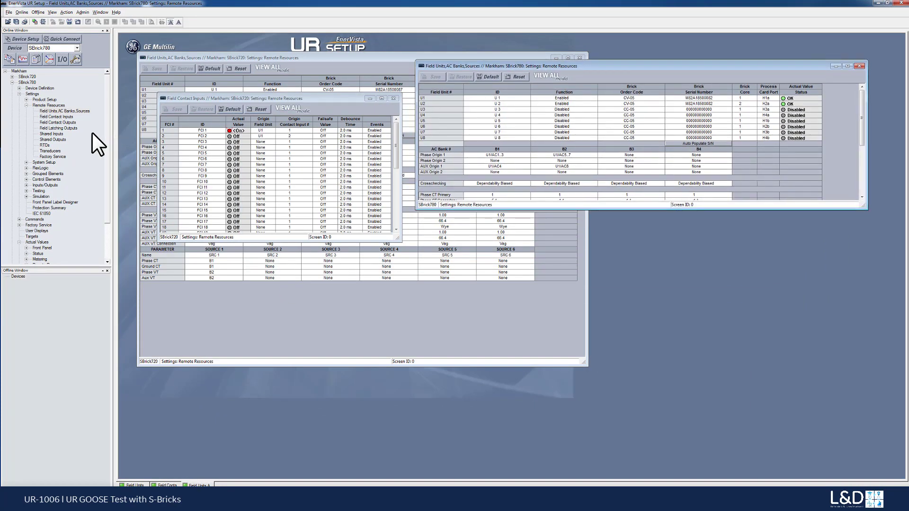
pyautogui.doubleClick(66, 117)
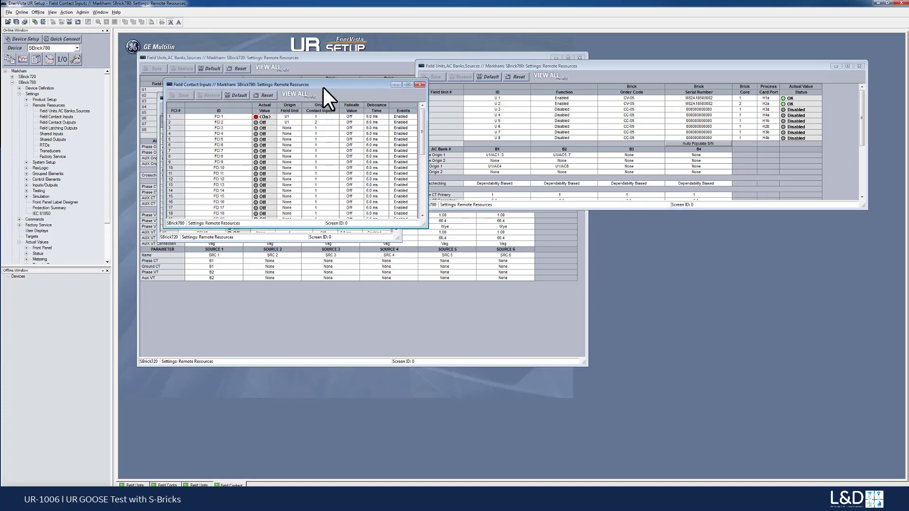
pyautogui.moveTo(323, 87); pyautogui.dragTo(689, 156)
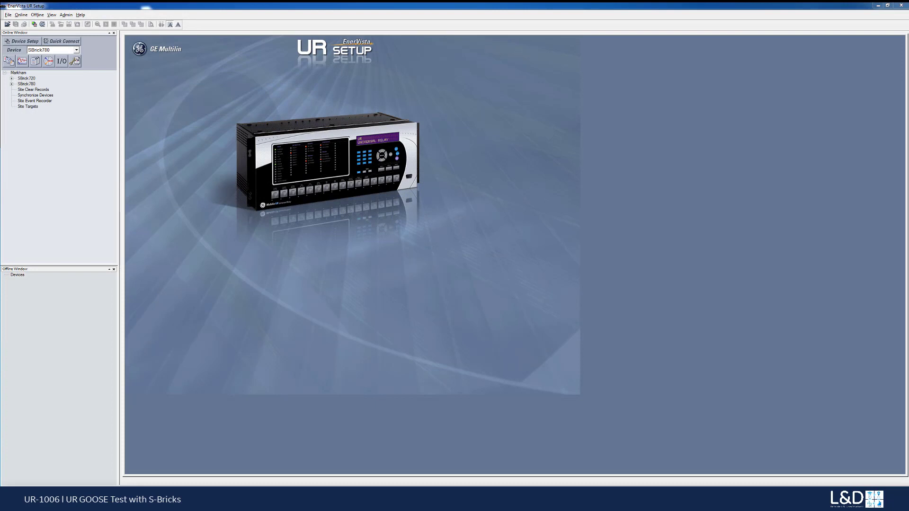
# Step: Add the online SBrick720 to the Offline Window, receiving its files under the device name SBrick720
pyautogui.click(27, 78)
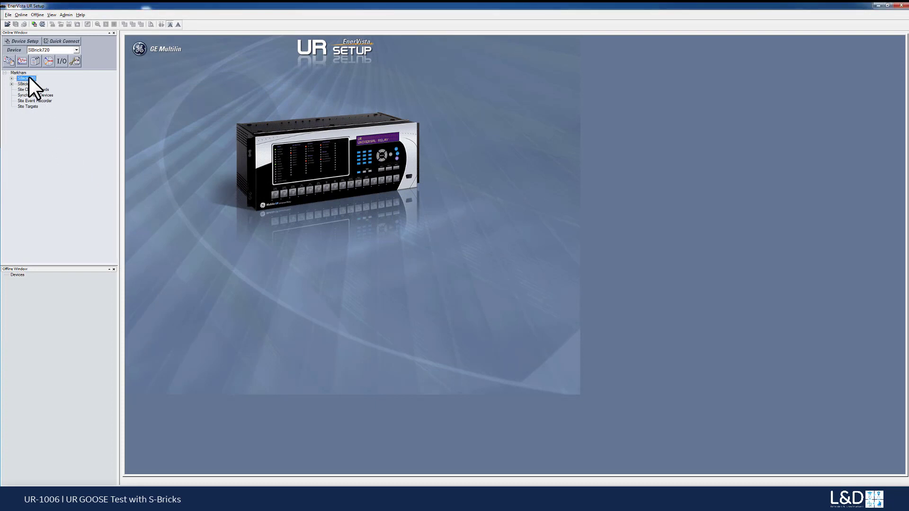
pyautogui.rightClick(29, 78)
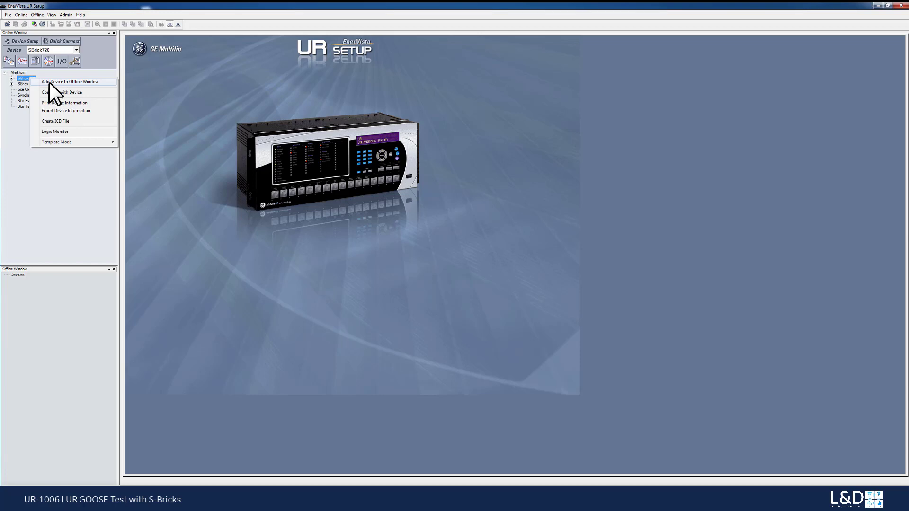
pyautogui.click(49, 81)
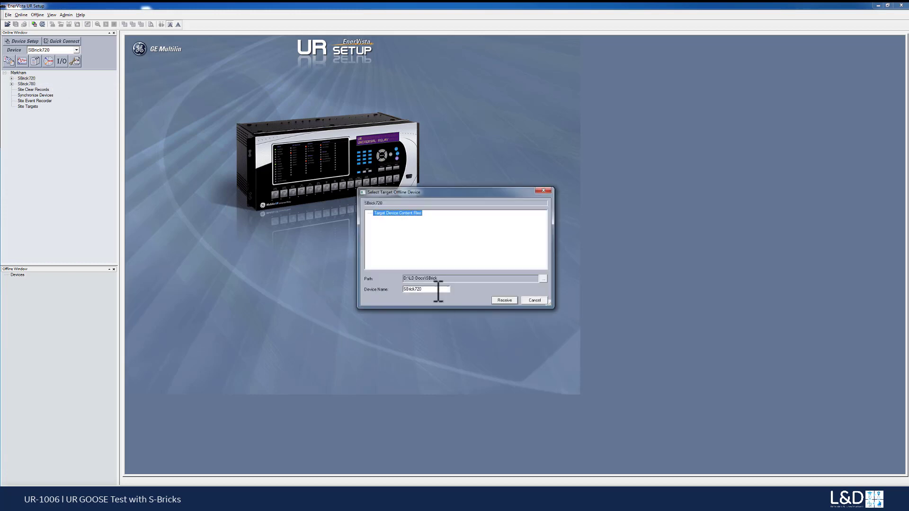
pyautogui.click(438, 290)
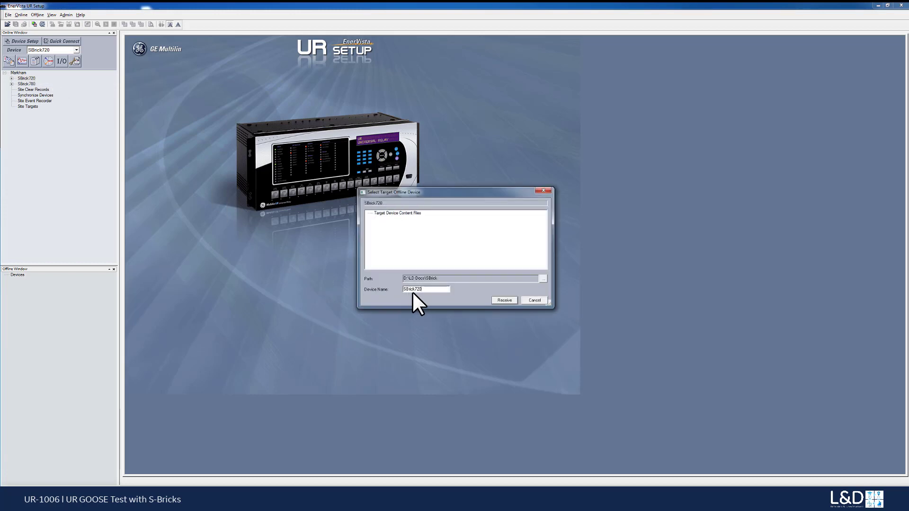
pyautogui.click(501, 299)
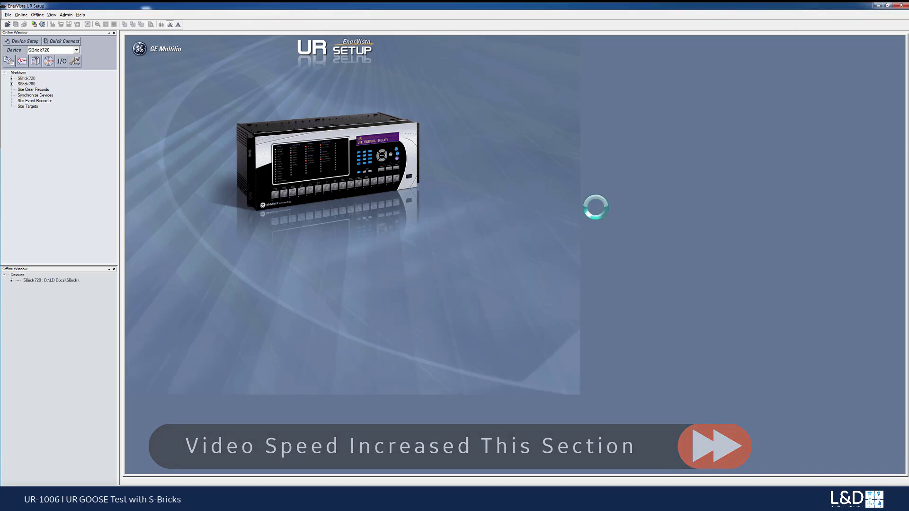
# Step: Add the online SBrick780 to the Offline Window, receiving its files under the device name SBrick780
pyautogui.rightClick(28, 82)
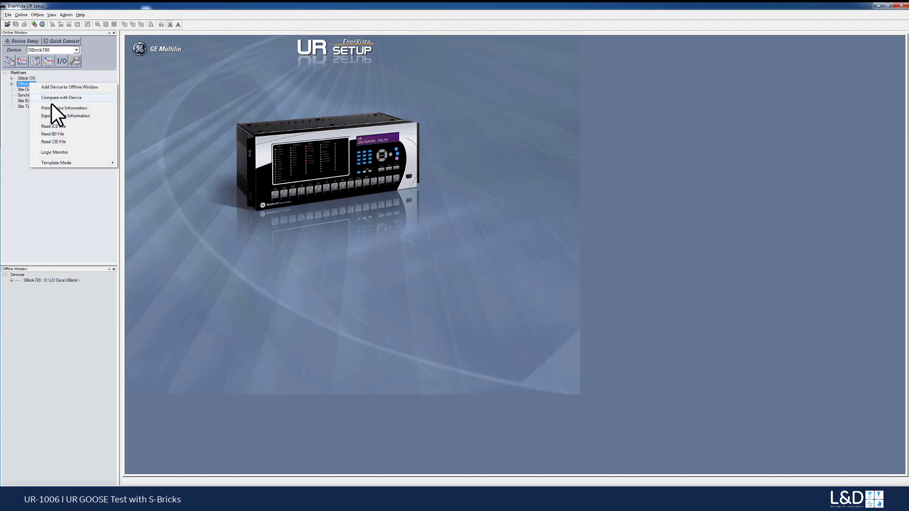
pyautogui.click(50, 87)
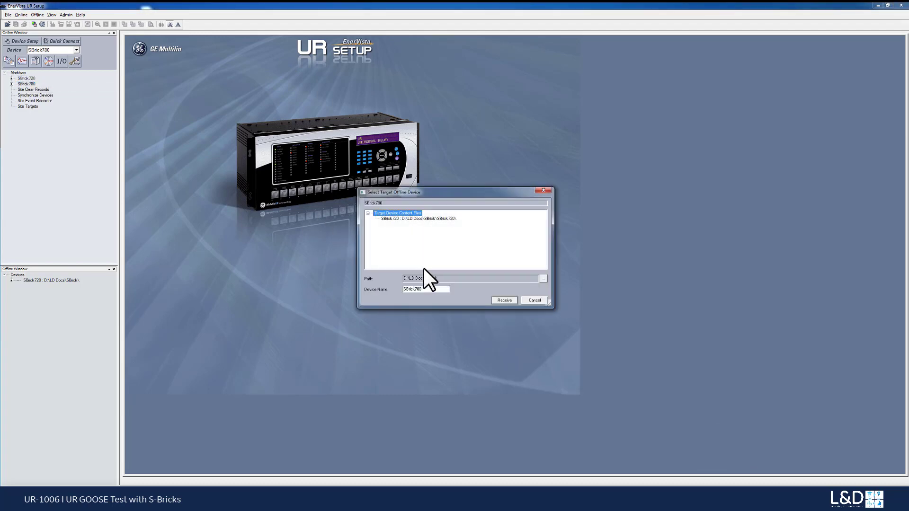
pyautogui.click(427, 290)
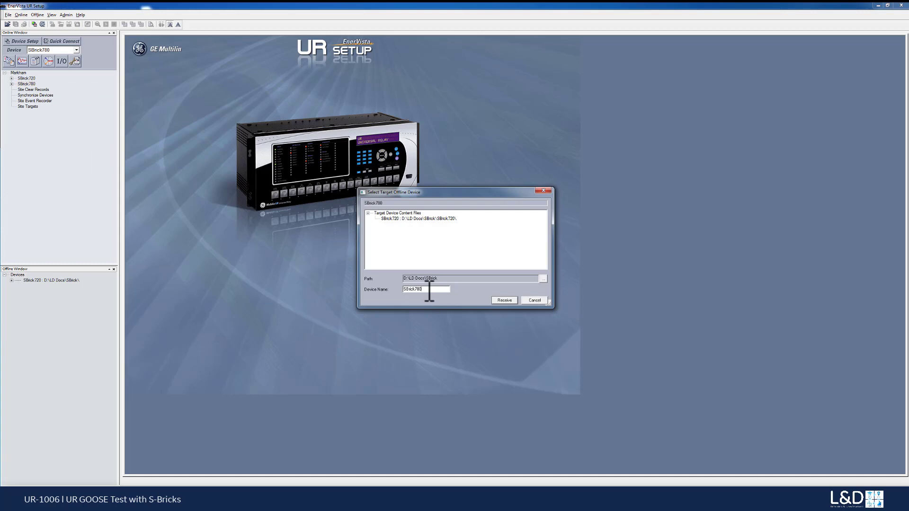
pyautogui.click(504, 300)
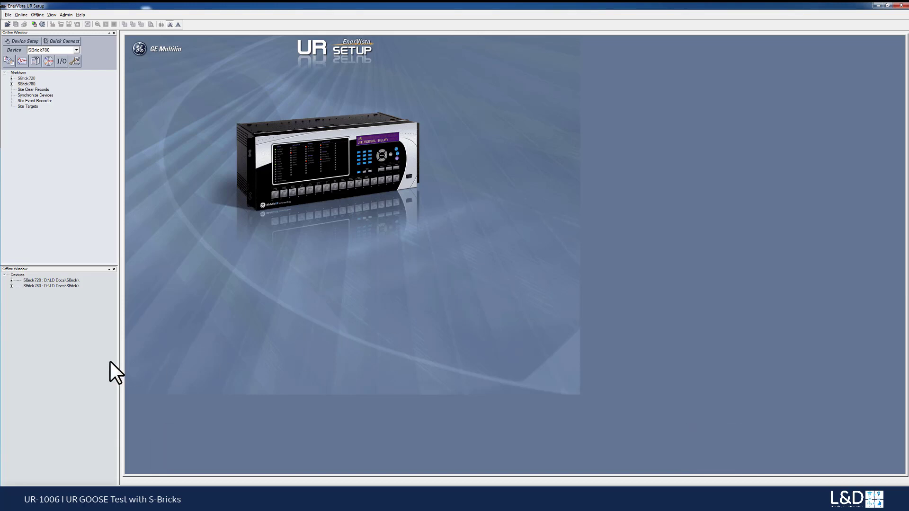
# Step: Open the offline SBrick720's Tx Configurable GOOSE transmission settings under IEC 61850 communications and enlarge the window to show more dataset items
pyautogui.doubleClick(47, 281)
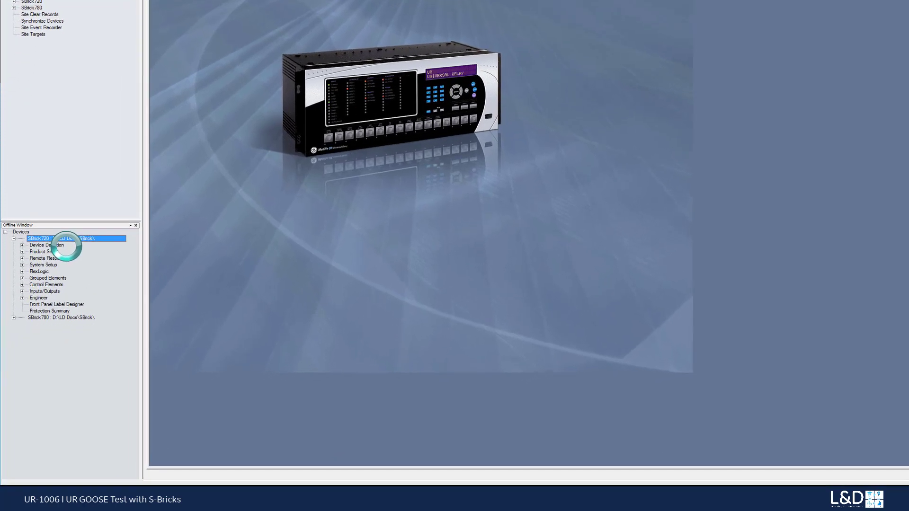
pyautogui.doubleClick(46, 251)
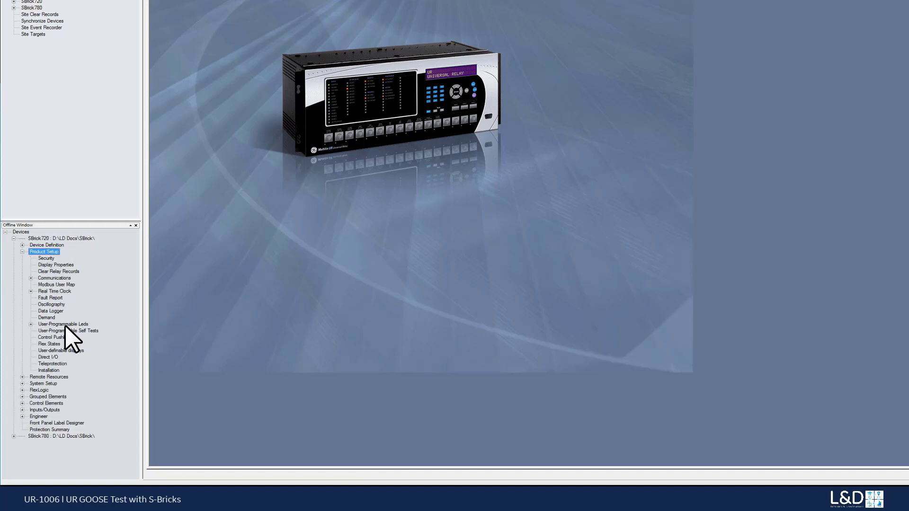
pyautogui.doubleClick(54, 277)
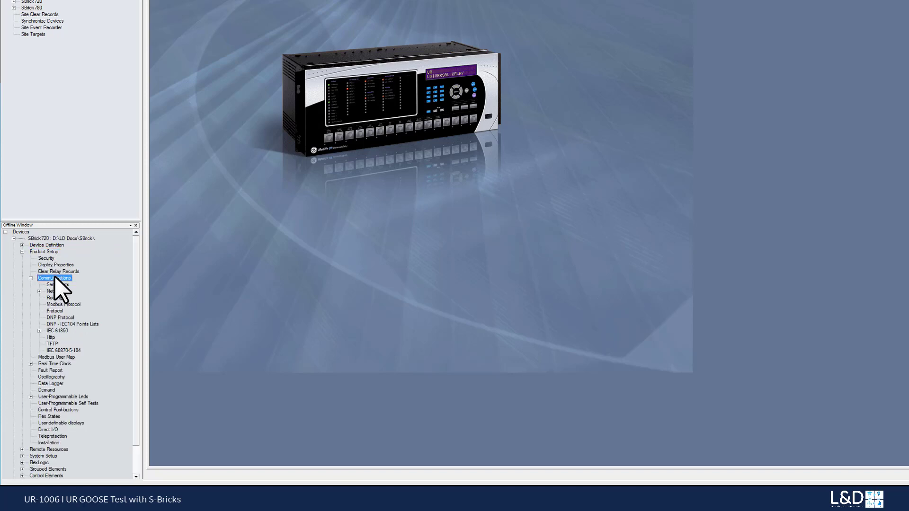
pyautogui.doubleClick(63, 331)
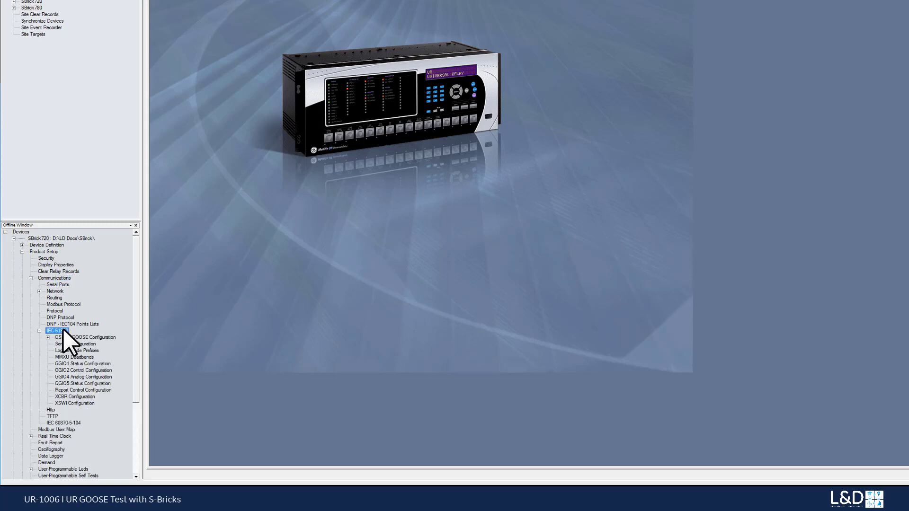
pyautogui.doubleClick(100, 338)
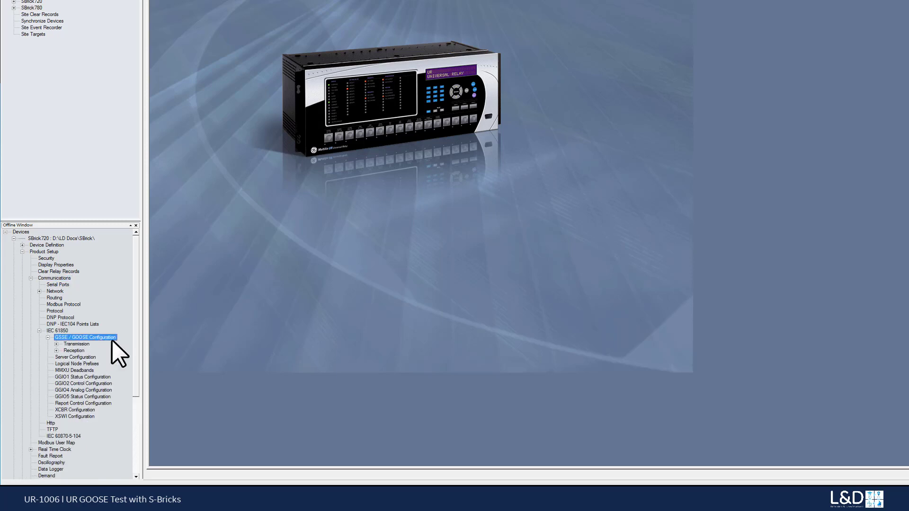
pyautogui.doubleClick(76, 344)
pyautogui.doubleClick(93, 370)
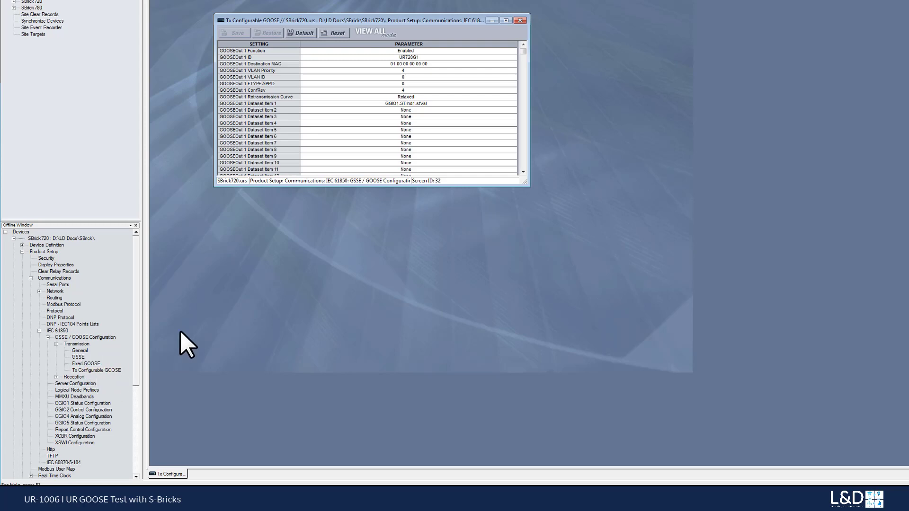
pyautogui.moveTo(400, 186); pyautogui.dragTo(403, 227)
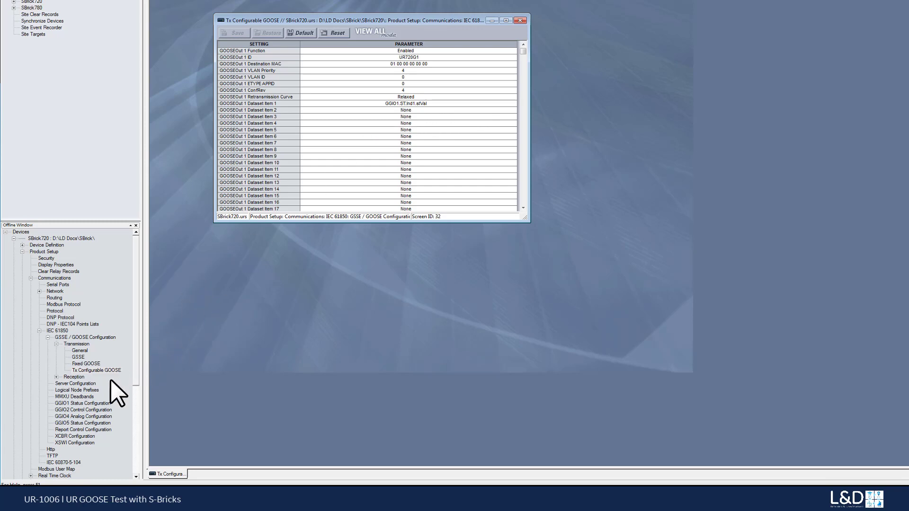
# Step: In the offline SBrick720's GGIO1 Status Configuration, select FCI 1 On for GGIO1 Indication 1, and close both settings windows
pyautogui.doubleClick(85, 404)
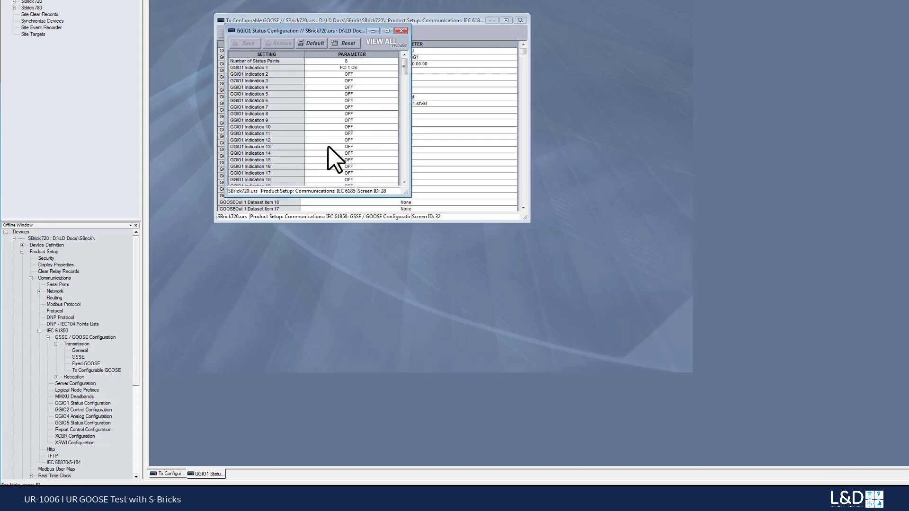
pyautogui.moveTo(346, 30); pyautogui.dragTo(351, 46)
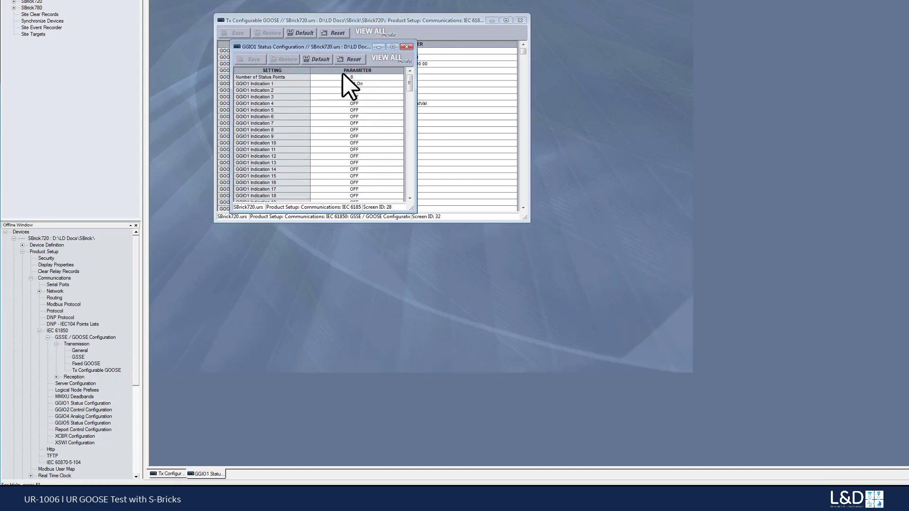
pyautogui.click(400, 83)
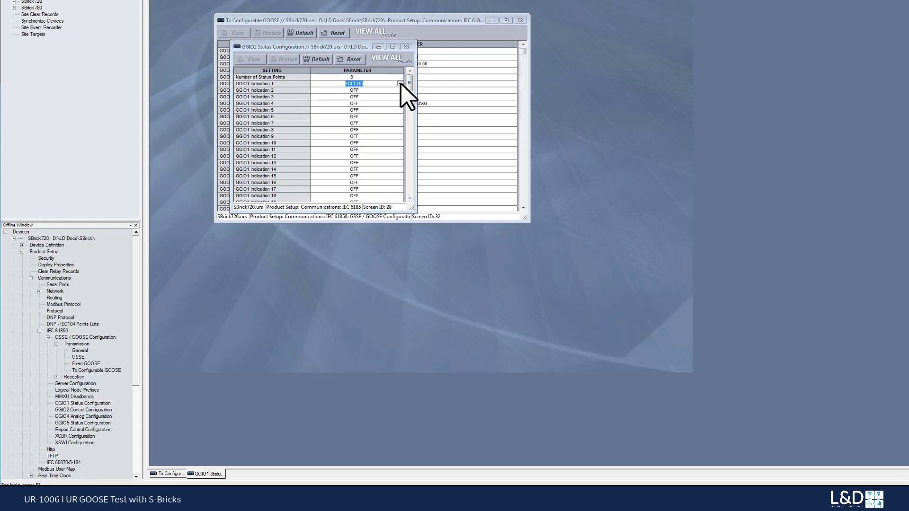
pyautogui.click(400, 83)
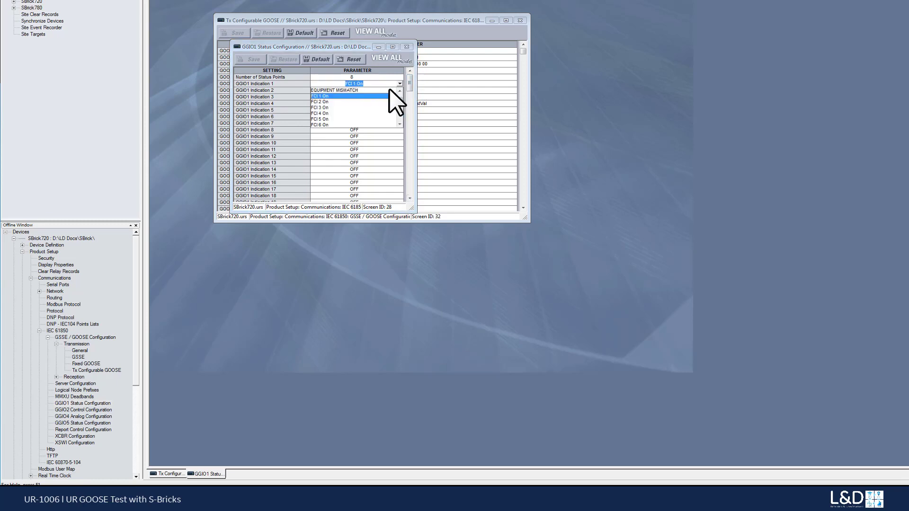
pyautogui.click(314, 96)
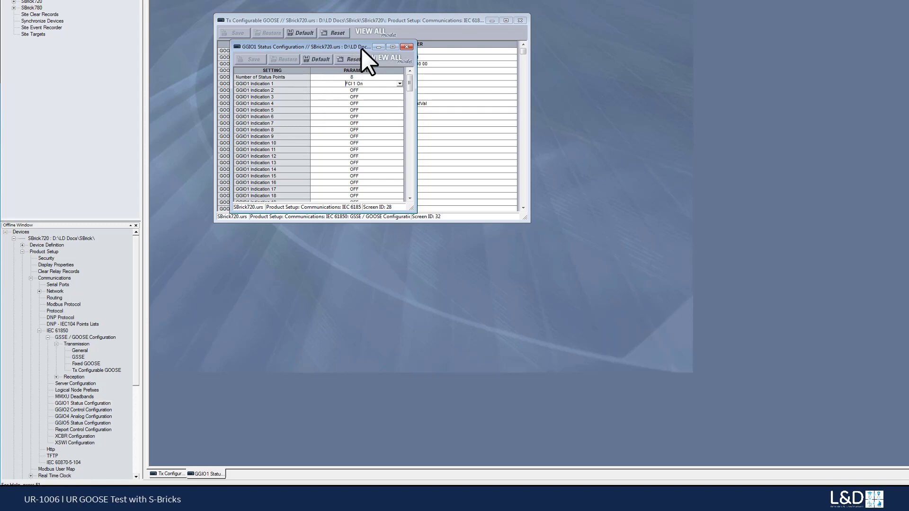
pyautogui.click(407, 46)
pyautogui.click(521, 21)
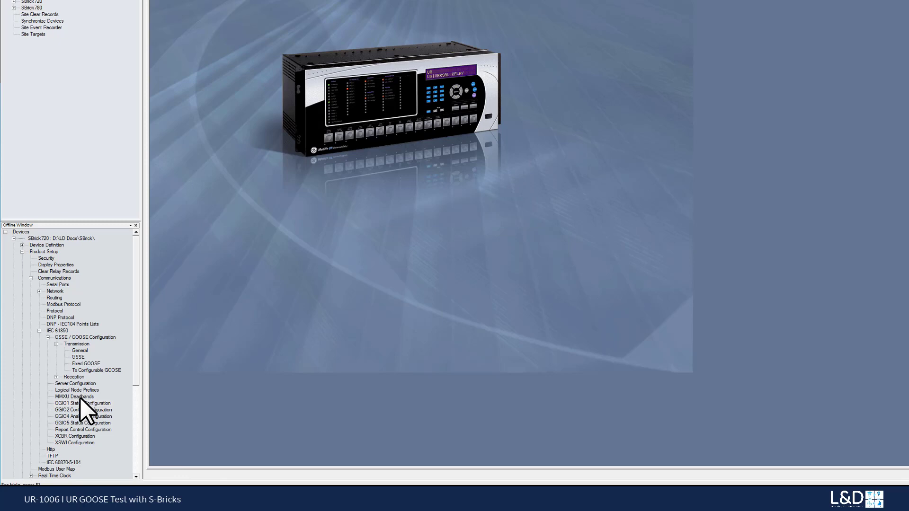
# Step: Open the offline SBrick720's IEC 61850 Server Configuration to check its IEDName, and close the settings window
pyautogui.doubleClick(76, 383)
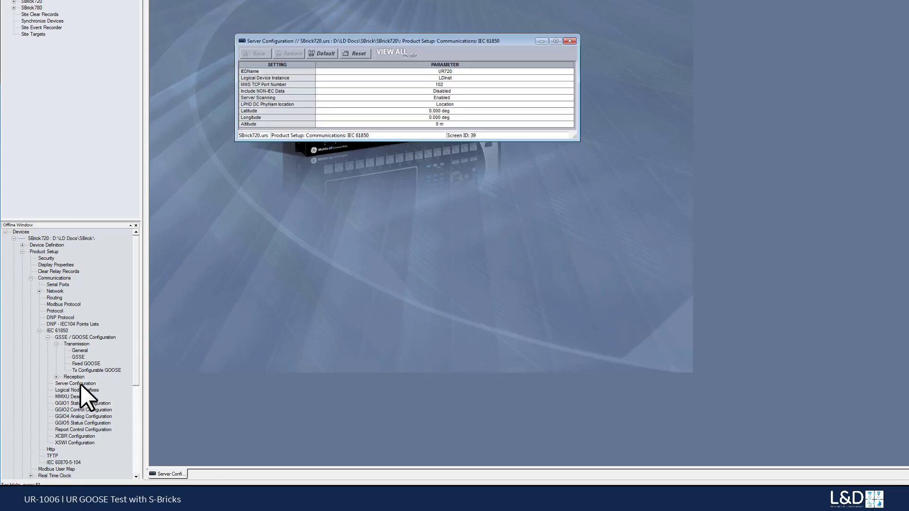
pyautogui.moveTo(405, 38); pyautogui.dragTo(376, 25)
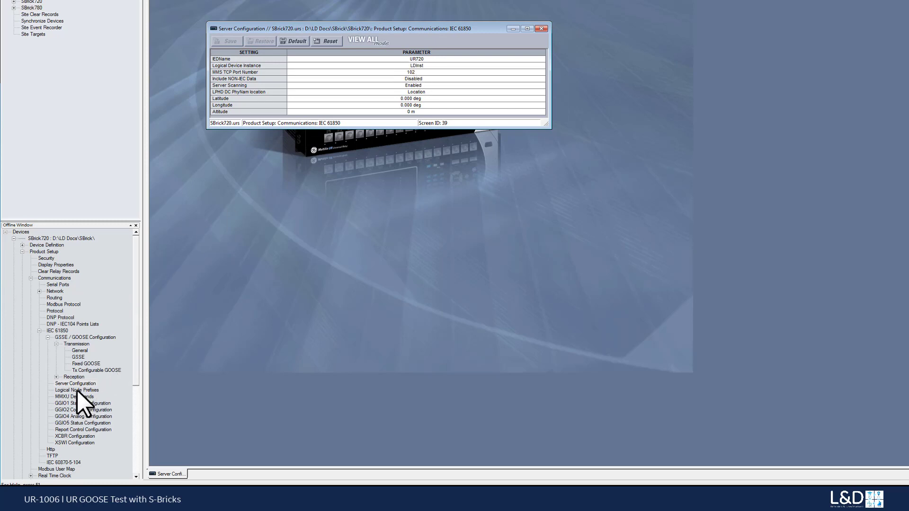
pyautogui.click(542, 28)
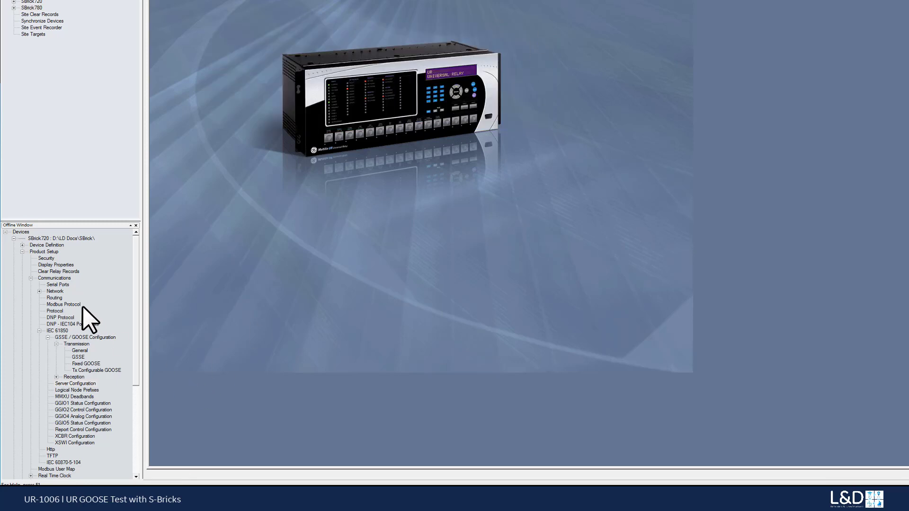
# Step: Create an ICD file from the offline SBrick720 and save it as UR720 in the SBrick720 folder
pyautogui.click(22, 252)
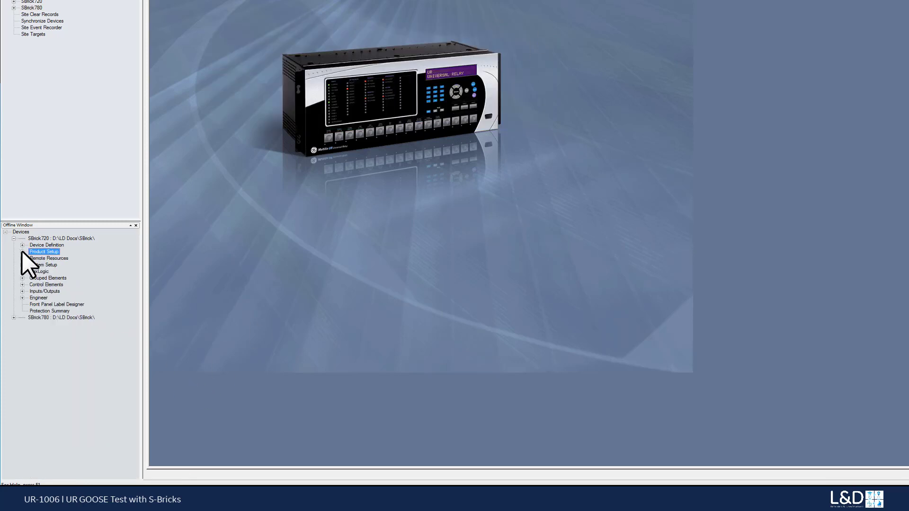
pyautogui.click(47, 238)
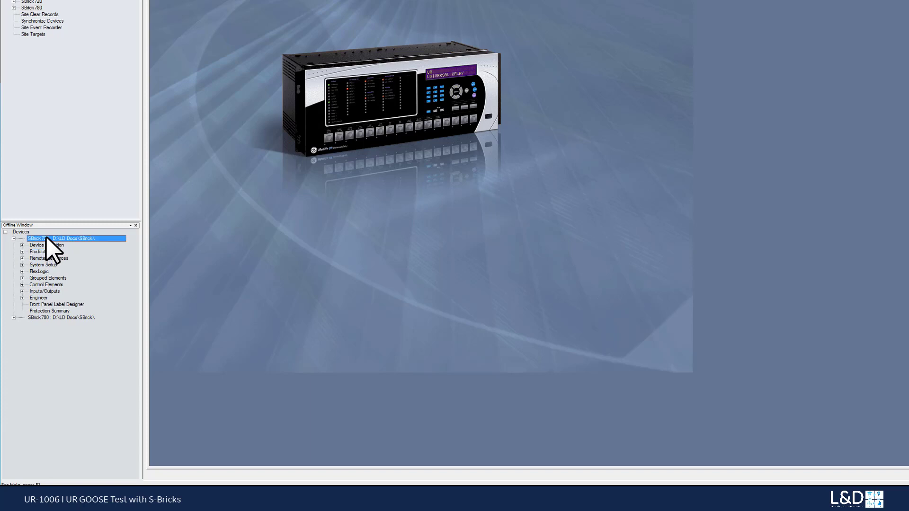
pyautogui.rightClick(46, 238)
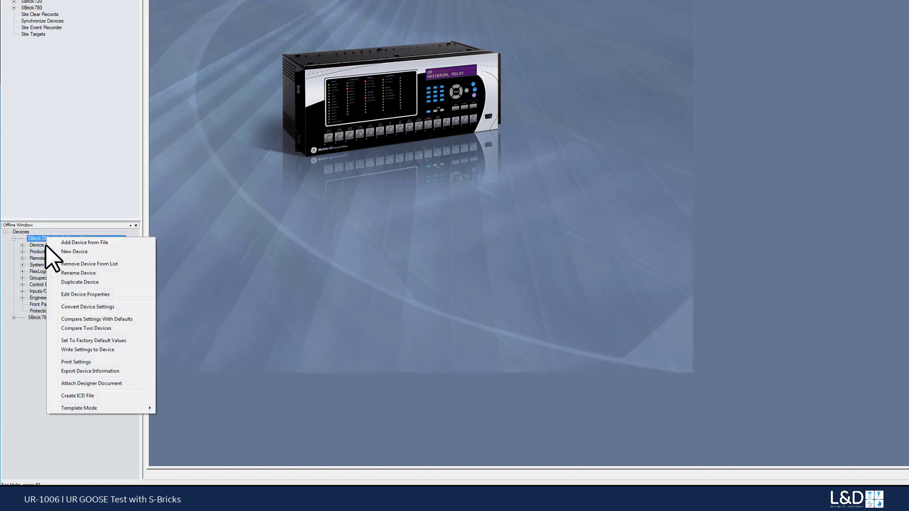
pyautogui.click(83, 396)
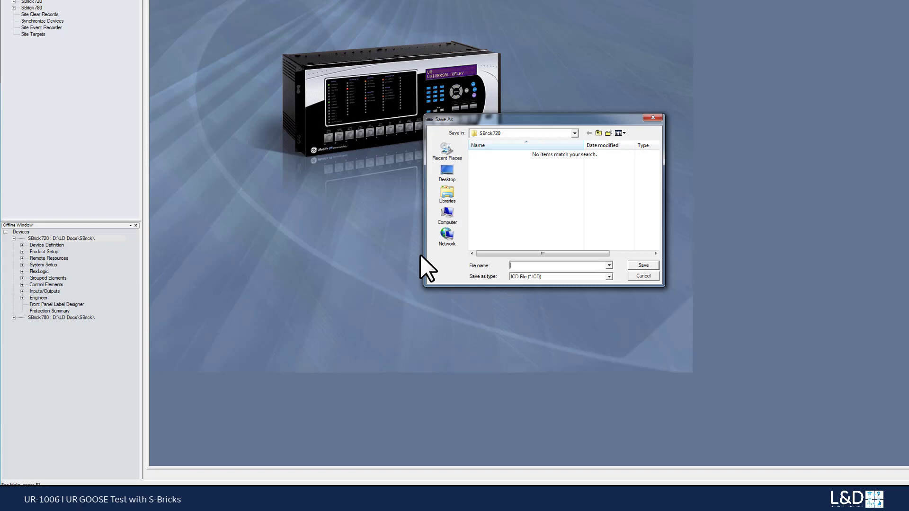
pyautogui.write('UR720')
pyautogui.click(635, 266)
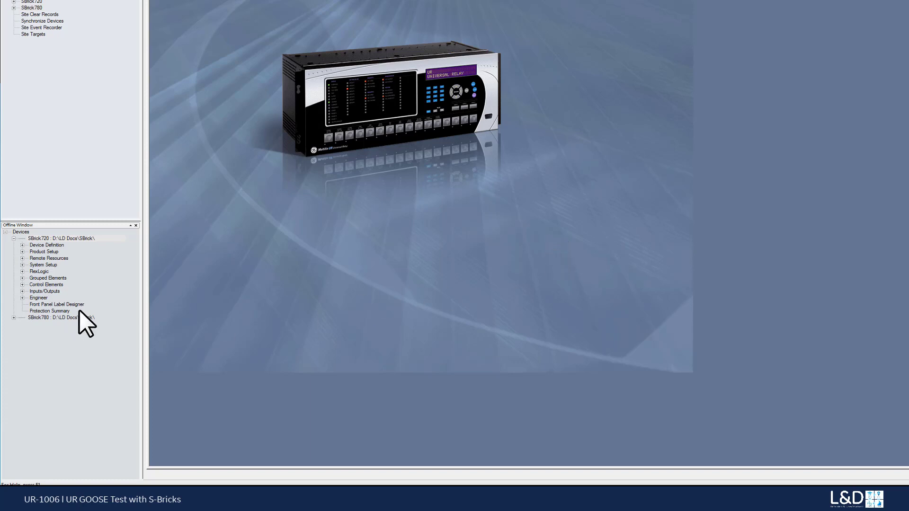
# Step: Write the offline SBrick720 settings to the online SBrick720 target device at the Markham site
pyautogui.rightClick(61, 238)
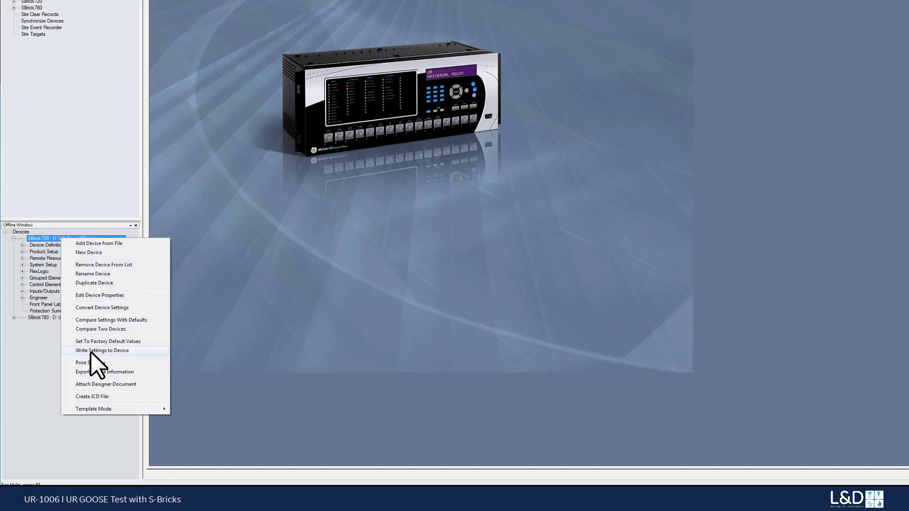
pyautogui.click(90, 351)
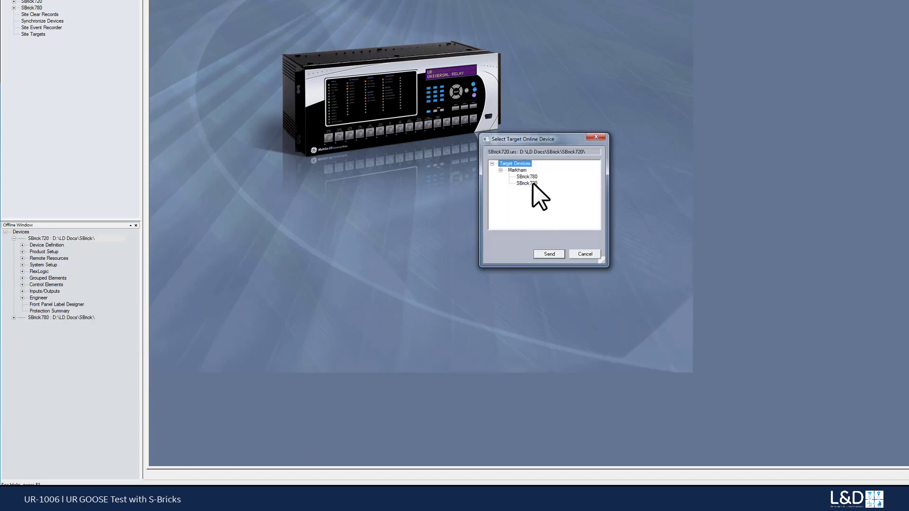
pyautogui.click(530, 183)
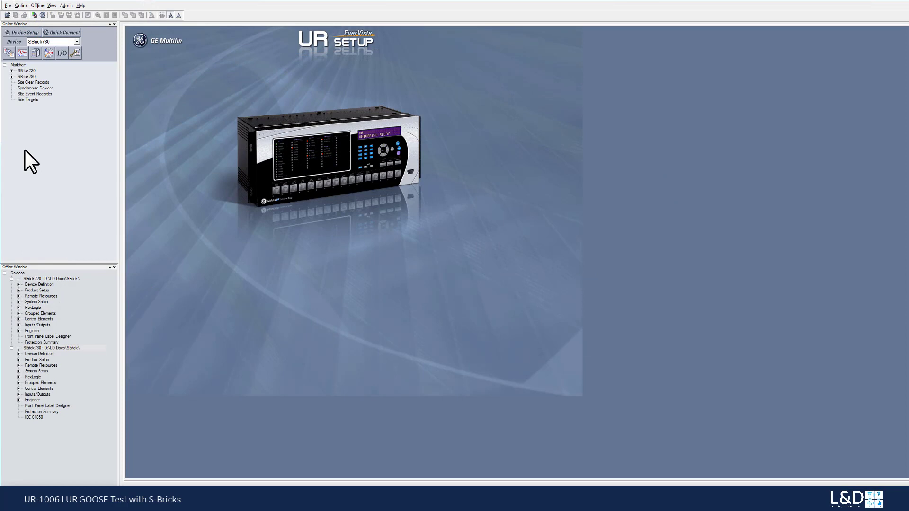
# Step: Open the offline SBrick780's IEC 61850 settings, enlarge the window and show the RxGOOSE Boolean Inputs
pyautogui.click(59, 347)
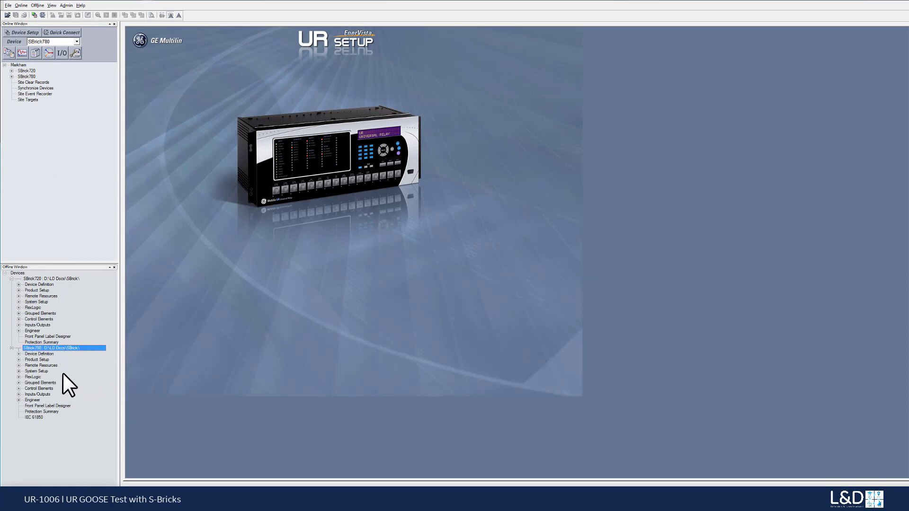
pyautogui.doubleClick(38, 418)
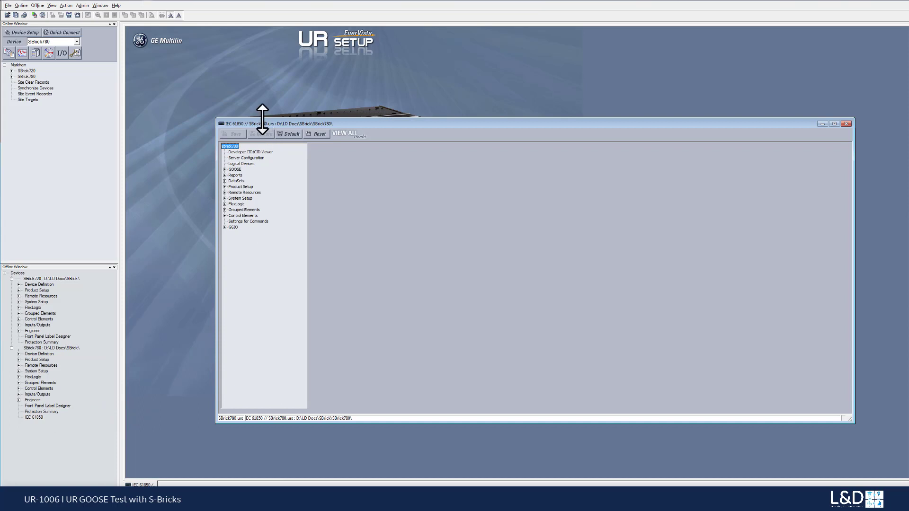
pyautogui.moveTo(262, 119); pyautogui.dragTo(261, 108)
pyautogui.click(225, 158)
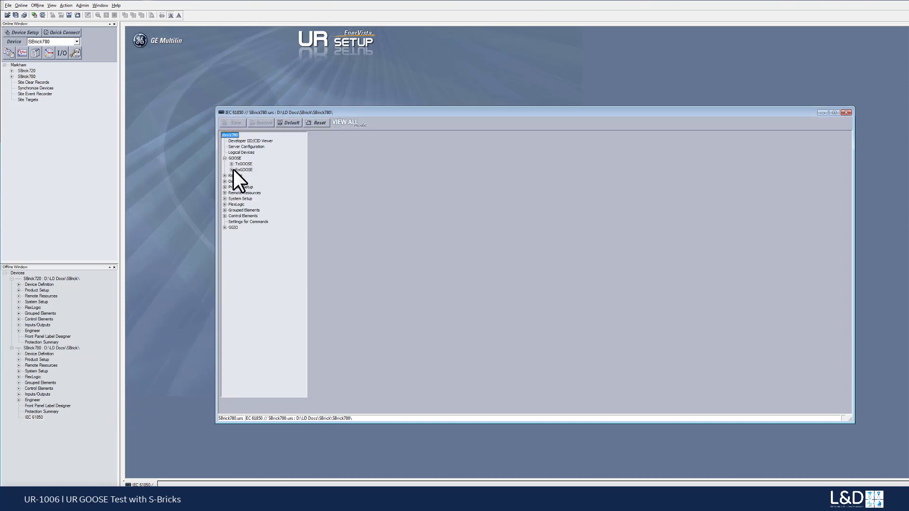
pyautogui.click(232, 170)
pyautogui.click(254, 181)
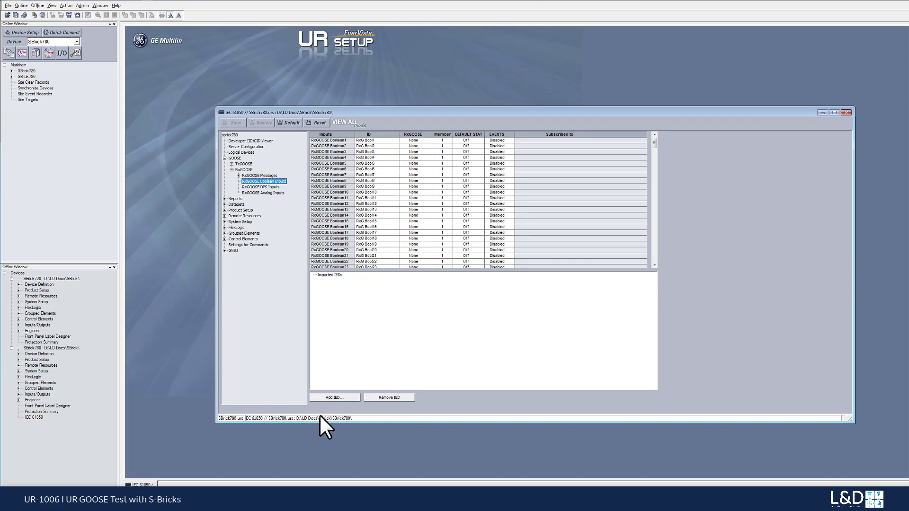
# Step: Add the UR720 IED from UR720.ICD to the imported IEDs of the RxGOOSE Boolean Inputs
pyautogui.click(331, 398)
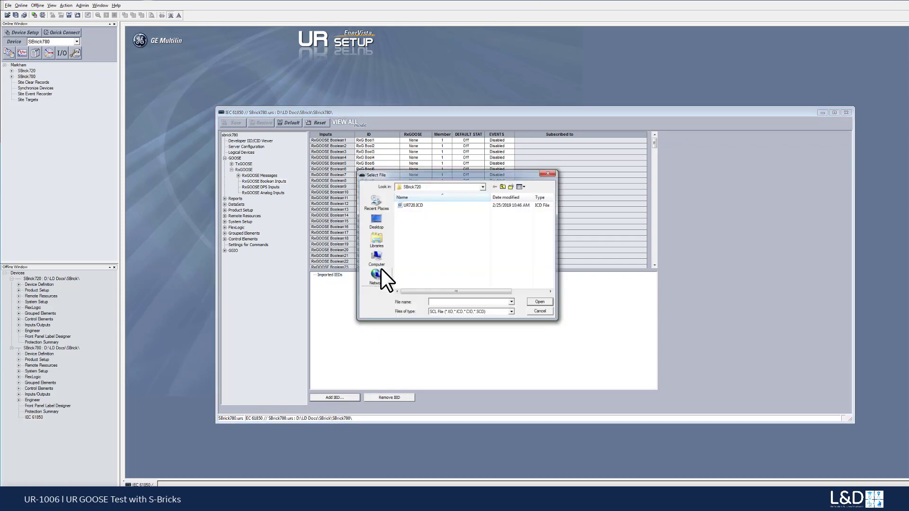
pyautogui.click(408, 206)
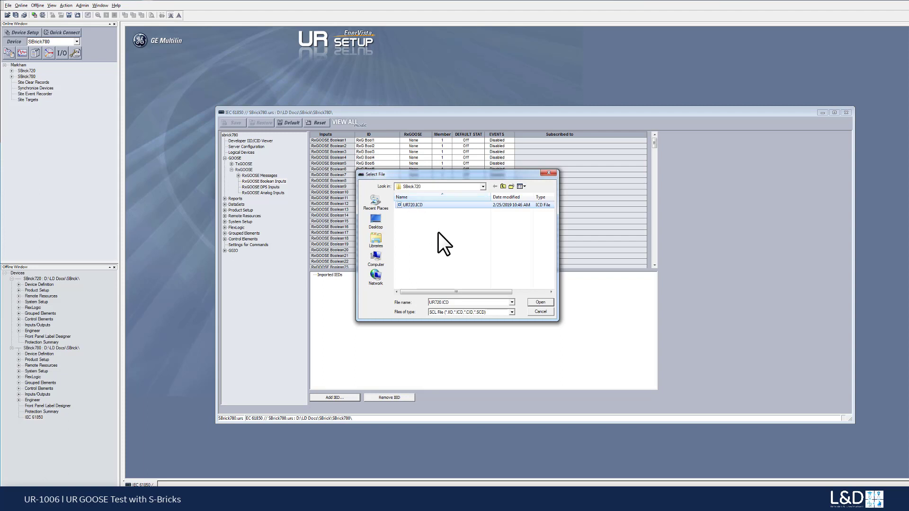
pyautogui.click(538, 302)
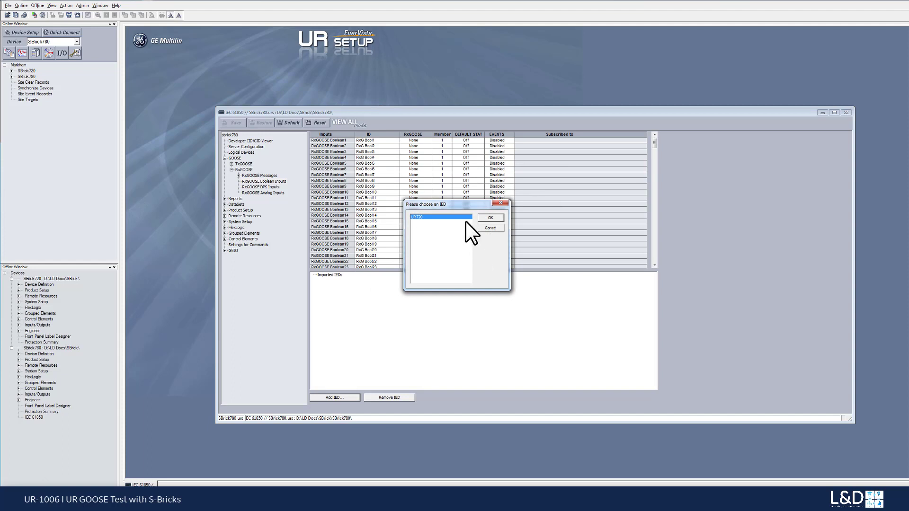
pyautogui.moveTo(459, 205); pyautogui.dragTo(460, 227)
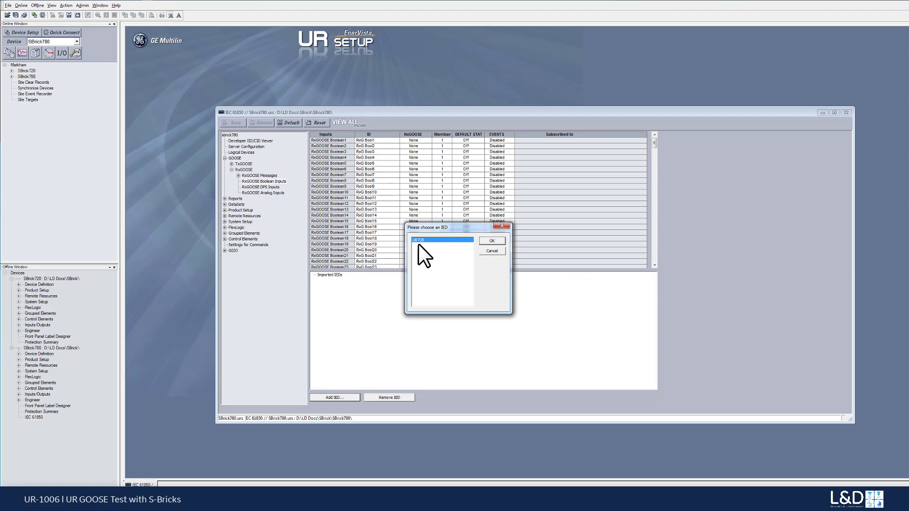
pyautogui.click(492, 241)
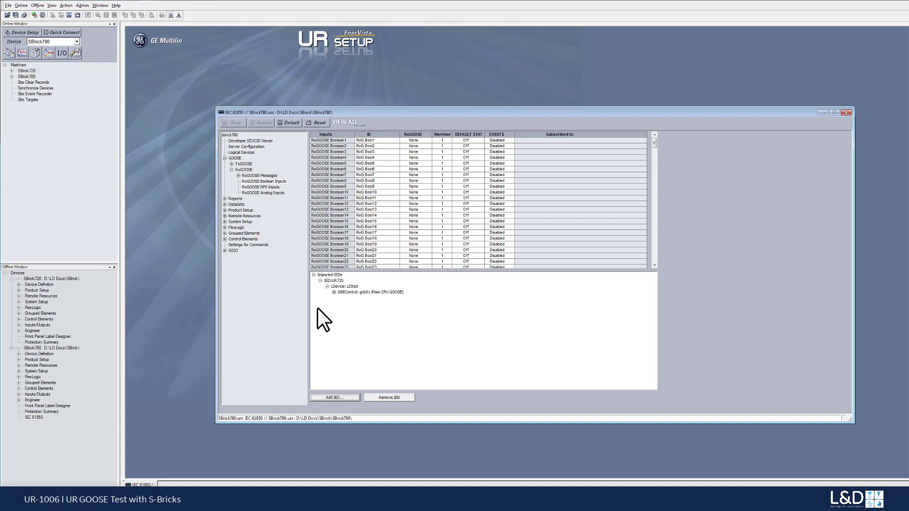
# Step: Subscribe RxGOOSE Boolean1 to the UR720/LDInst/gcb01/GGIO1.Ind1.stVal item under the imported GSEControl gcb01
pyautogui.click(339, 292)
pyautogui.click(334, 292)
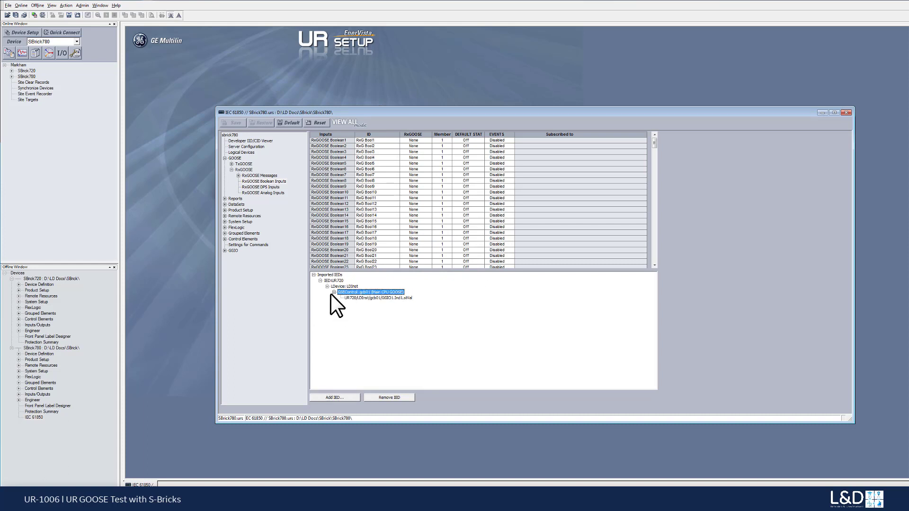
pyautogui.click(374, 299)
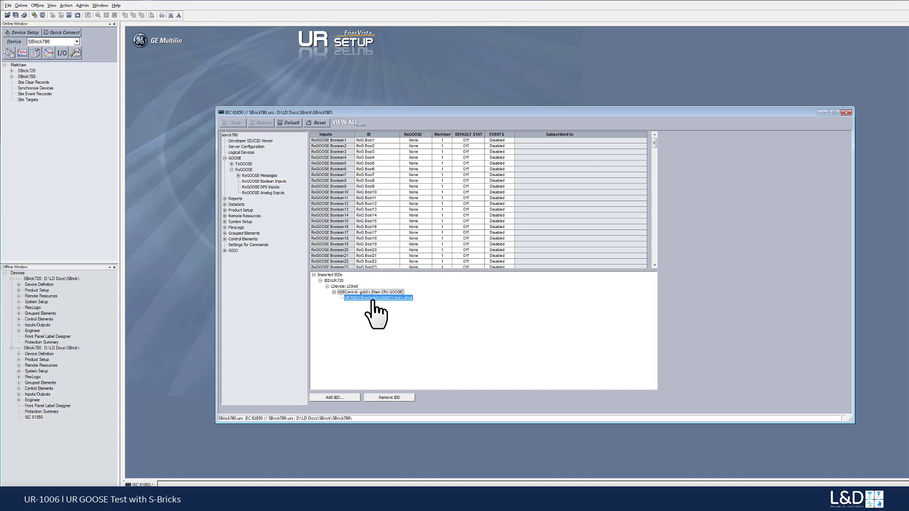
pyautogui.moveTo(373, 303); pyautogui.dragTo(396, 139)
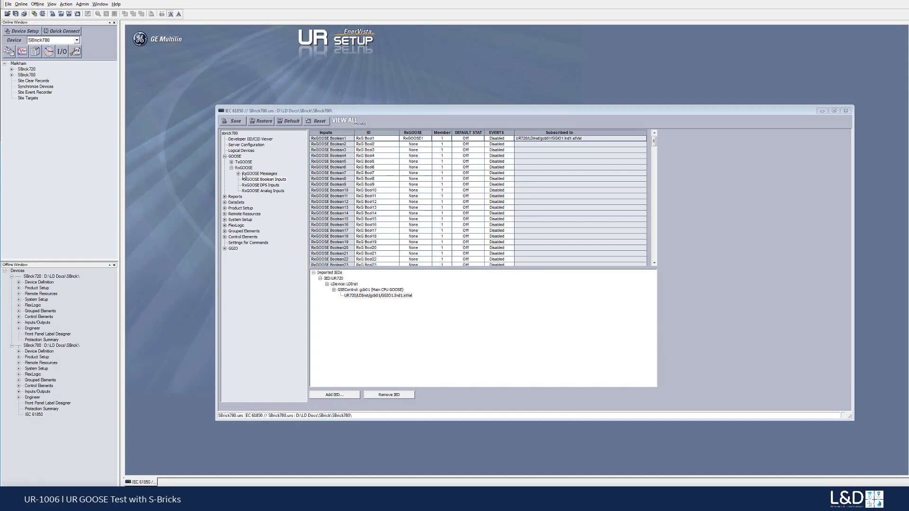
# Step: Set TxGOOSE1's mode to GOOSE, keeping the current settings, and select TT6DataSet1 as its DatSet
pyautogui.click(231, 162)
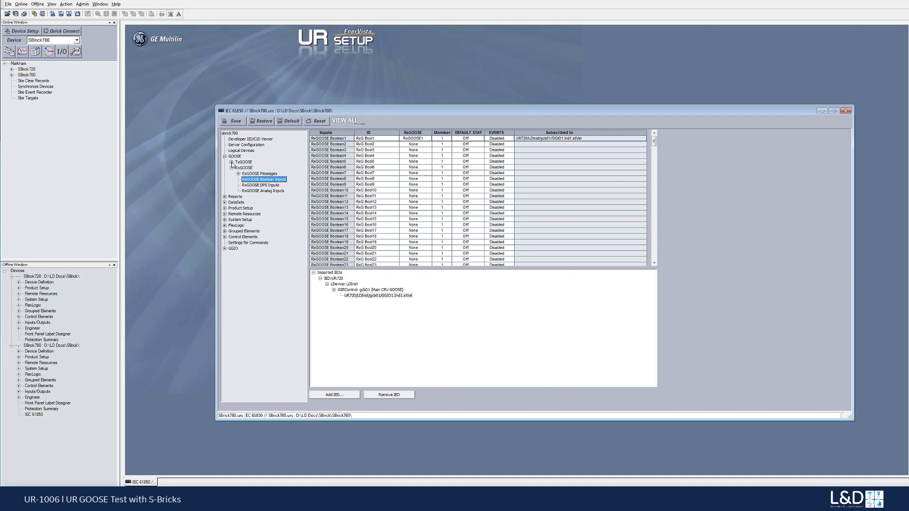
pyautogui.click(251, 168)
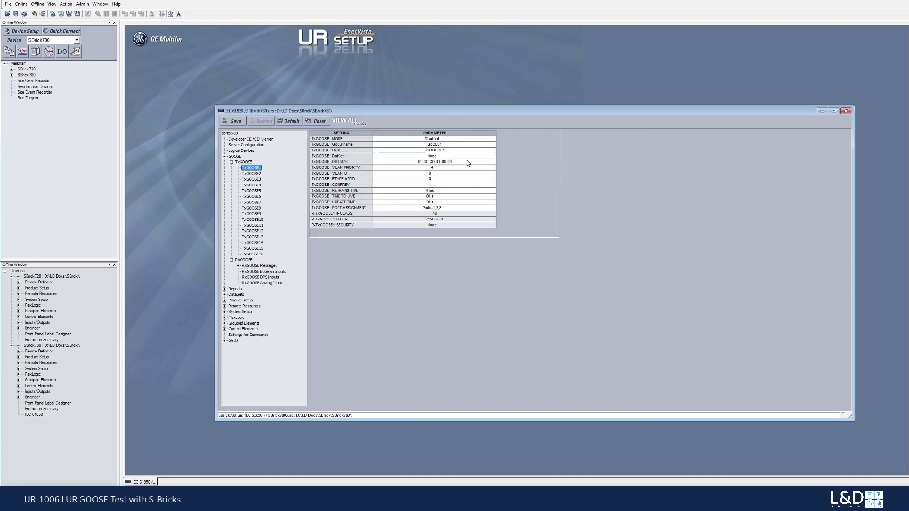
pyautogui.click(491, 139)
pyautogui.click(492, 138)
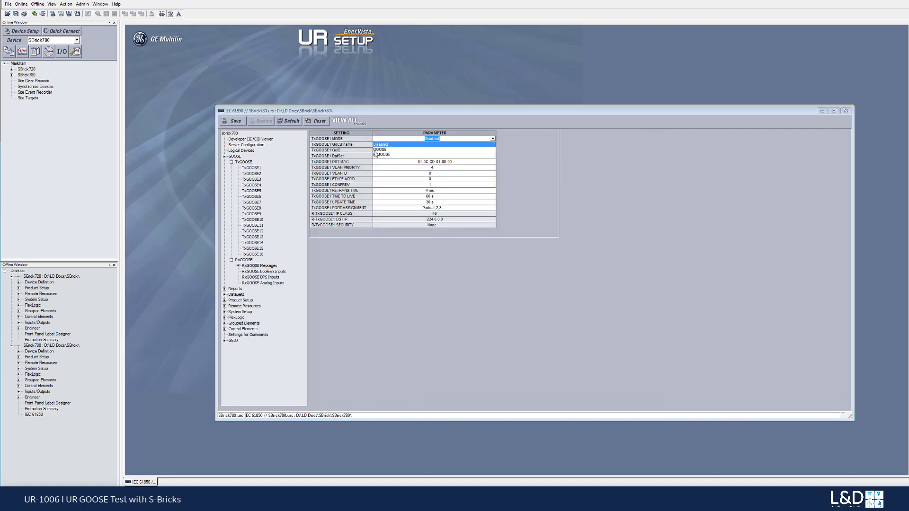
pyautogui.click(380, 150)
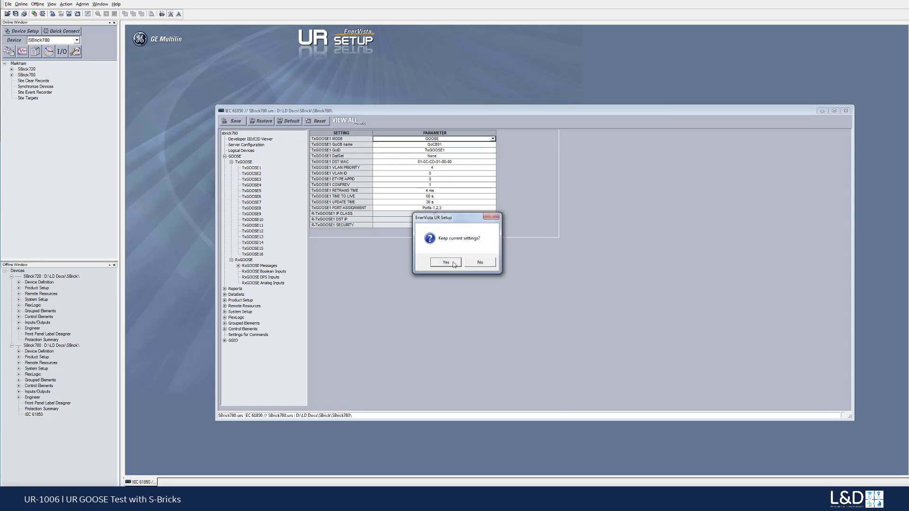
pyautogui.click(452, 264)
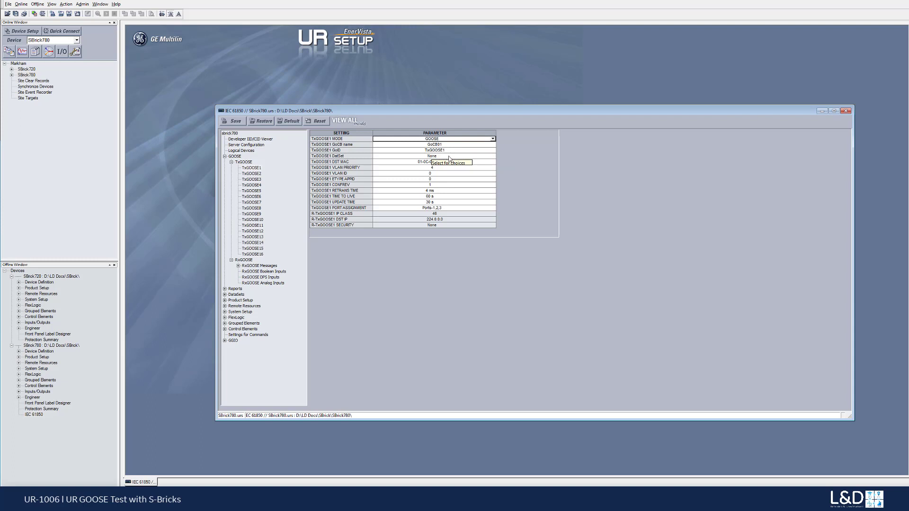
pyautogui.click(493, 158)
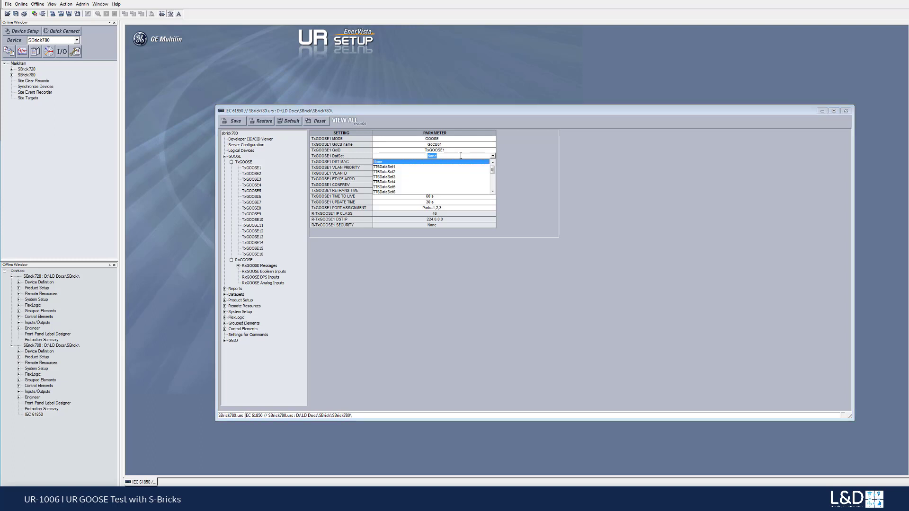
pyautogui.click(388, 168)
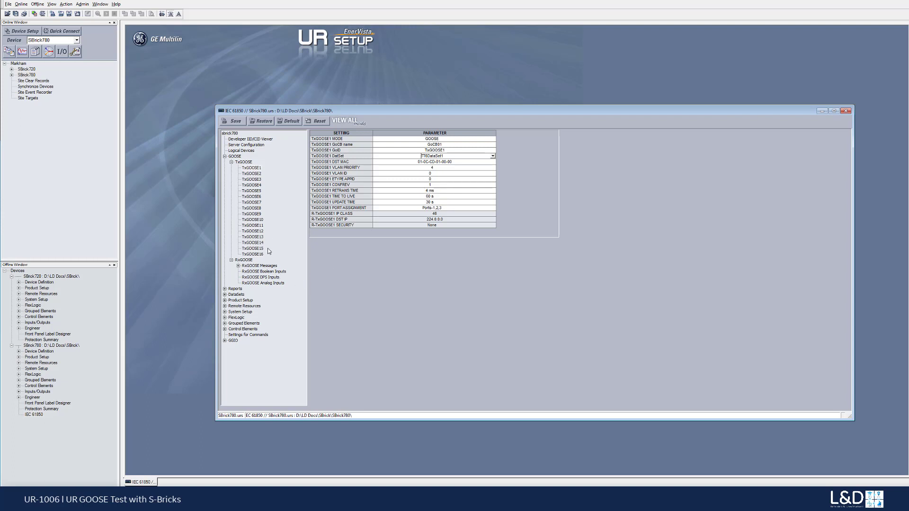
# Step: Assign System.FCInGGIO1.ST.Ind01.stVal as Member1 of TT6DataSet1 in SBrick780's IEC 61850 DataSets
pyautogui.click(240, 296)
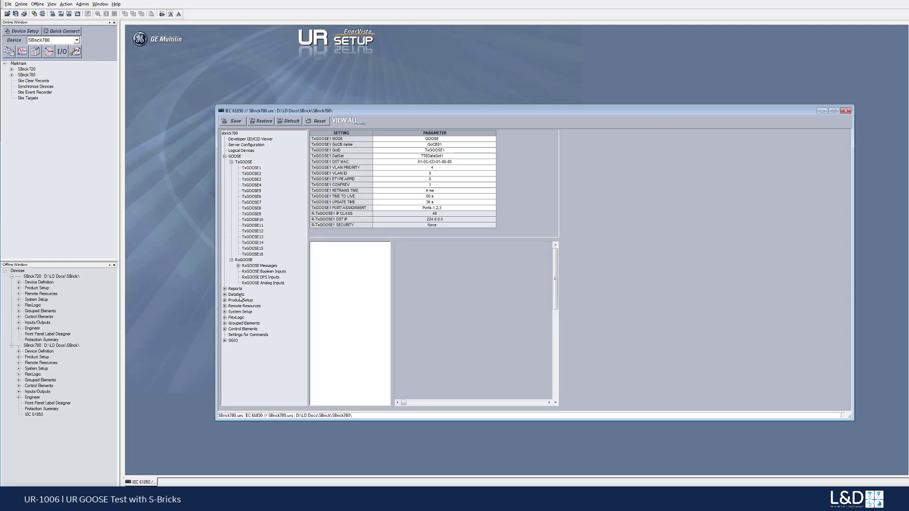
pyautogui.doubleClick(239, 297)
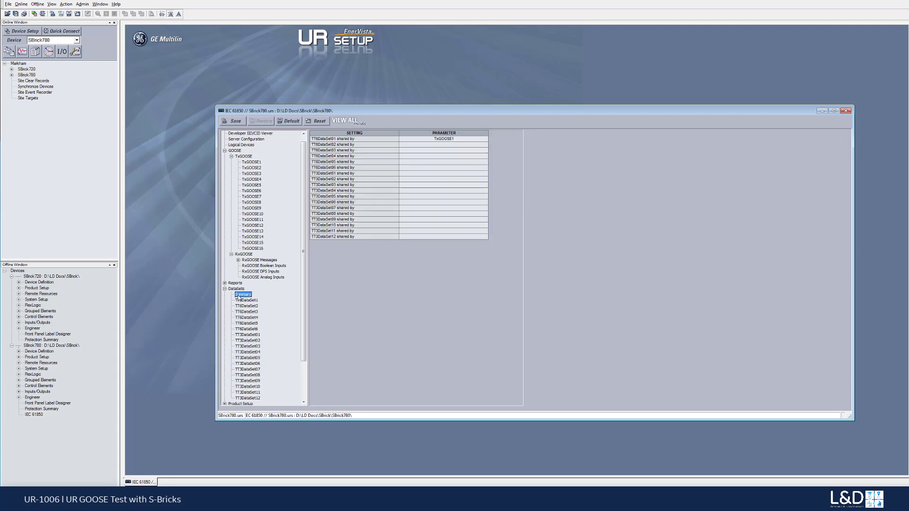
pyautogui.click(255, 300)
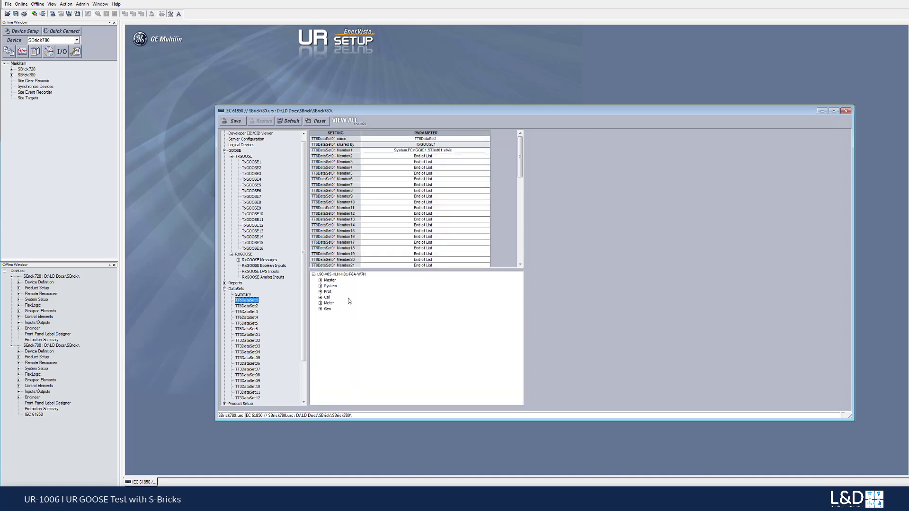
pyautogui.click(321, 286)
pyautogui.moveTo(521, 288); pyautogui.dragTo(507, 399)
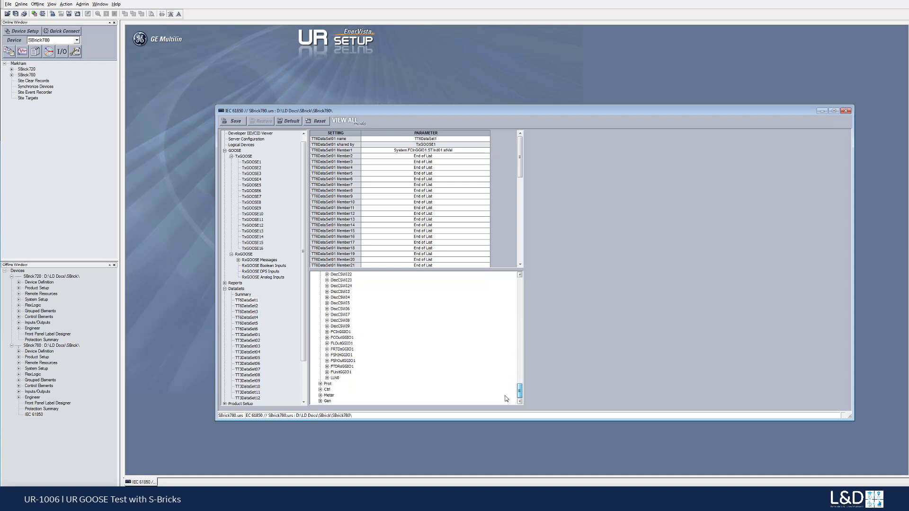
pyautogui.click(326, 332)
pyautogui.click(334, 340)
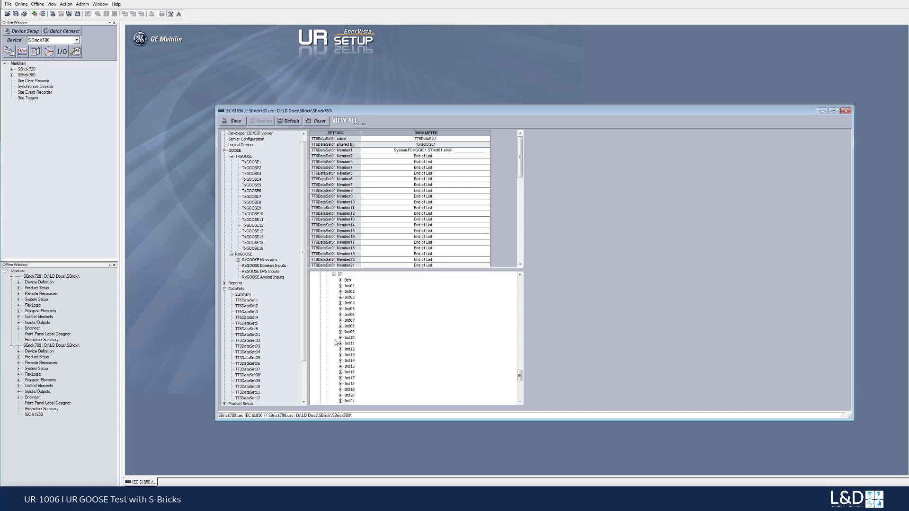
pyautogui.click(340, 286)
pyautogui.moveTo(356, 295); pyautogui.dragTo(374, 160)
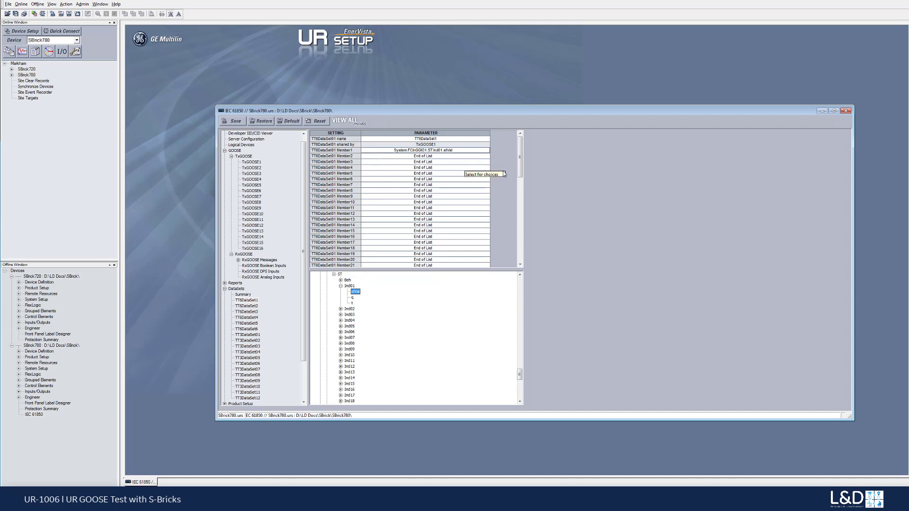
# Step: Review the TT6DataSet1 members and the TxGOOSE1 settings, and save SBrick780's IEC 61850 configuration
pyautogui.click(522, 165)
pyautogui.click(251, 162)
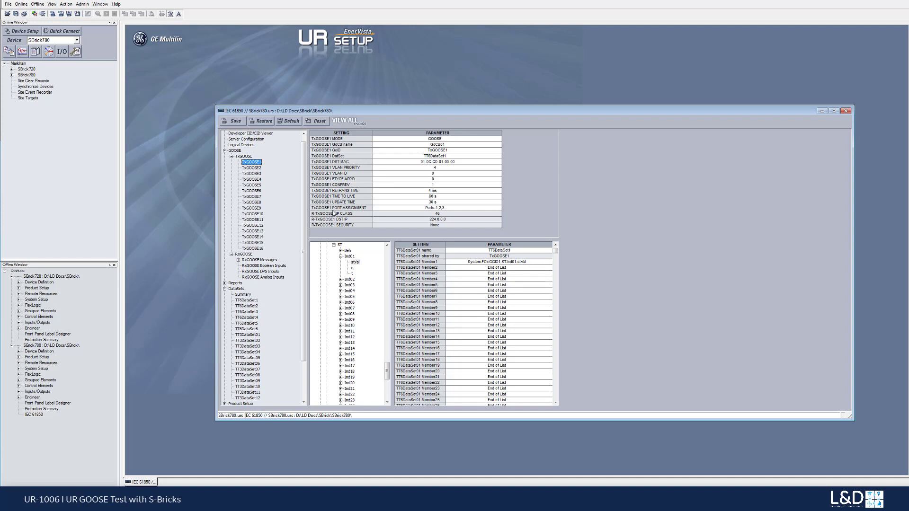
pyautogui.click(230, 122)
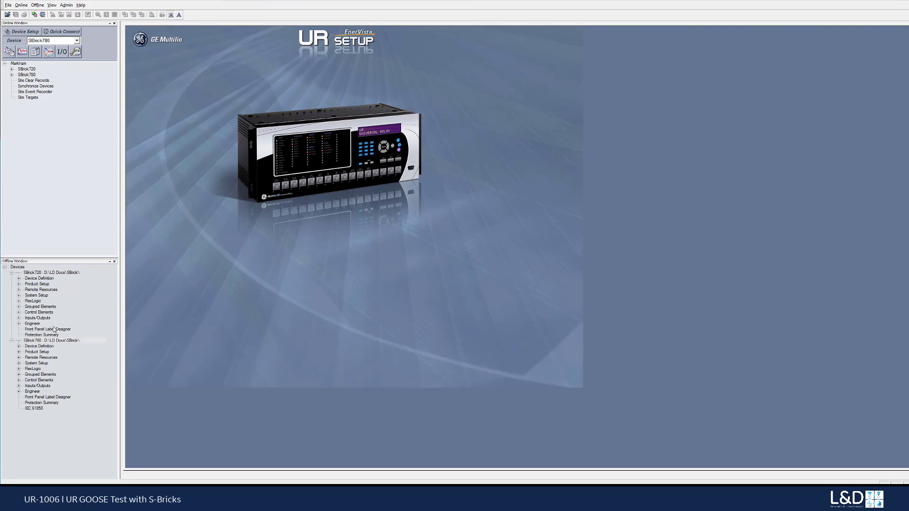
# Step: Open the Remote Devices settings of the offline SBrick720 and select GOOSEIn 1 as Remote Device 1's dataset
pyautogui.doubleClick(38, 318)
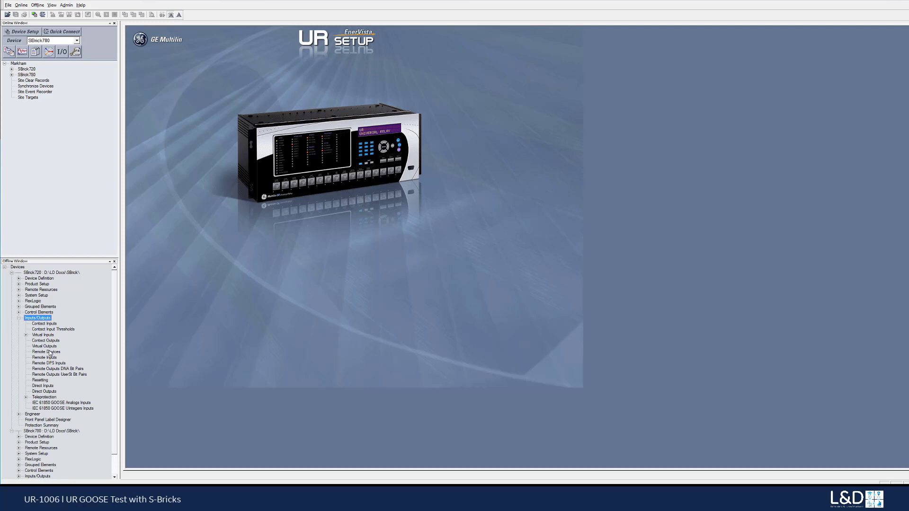
pyautogui.doubleClick(46, 352)
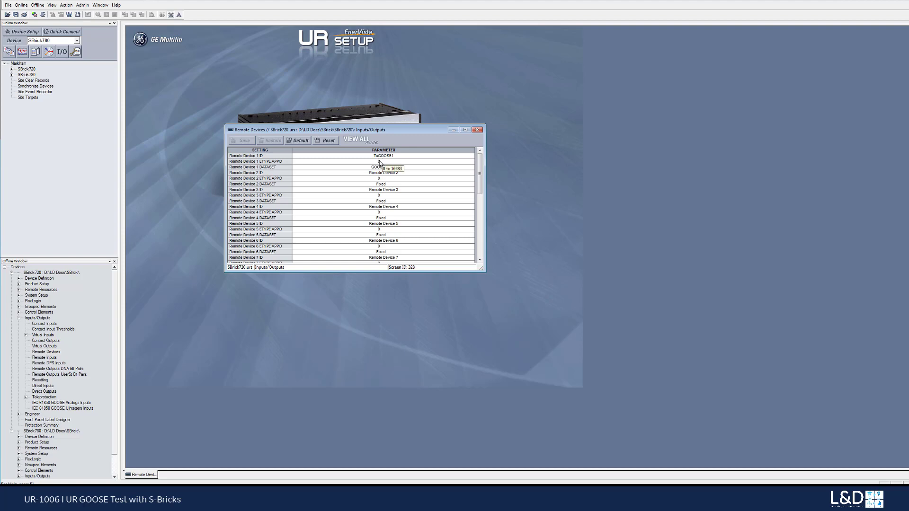
pyautogui.click(467, 168)
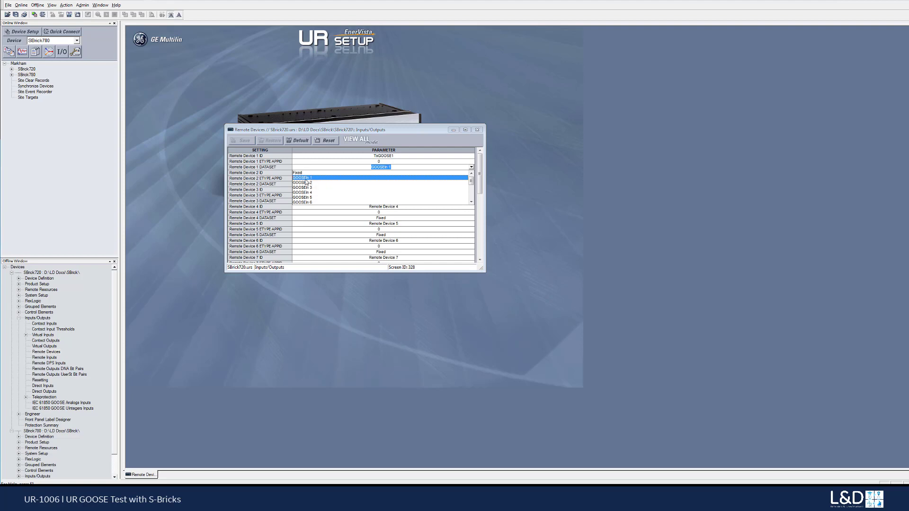
pyautogui.click(306, 179)
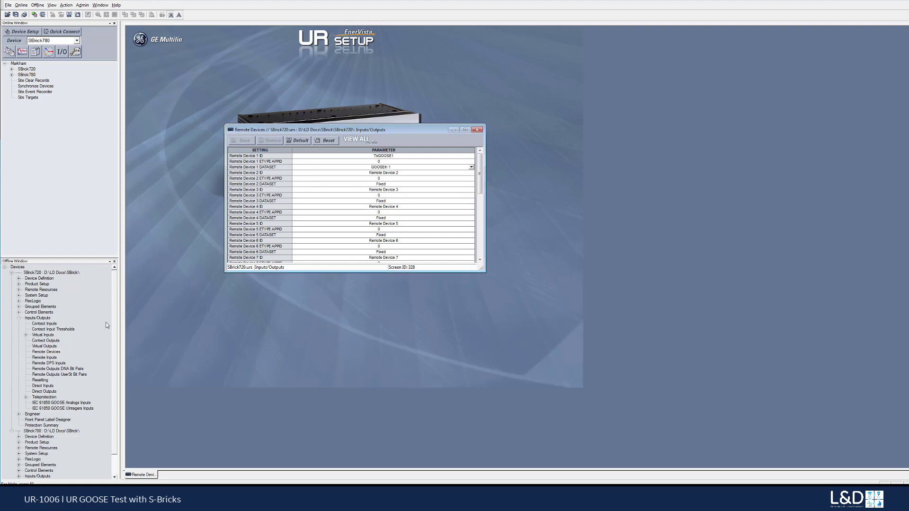
# Step: Open SBrick720's Remote Inputs settings beneath the Remote Devices table and select Dataset Item 1 as Remote Input 1's item
pyautogui.click(50, 359)
pyautogui.doubleClick(50, 359)
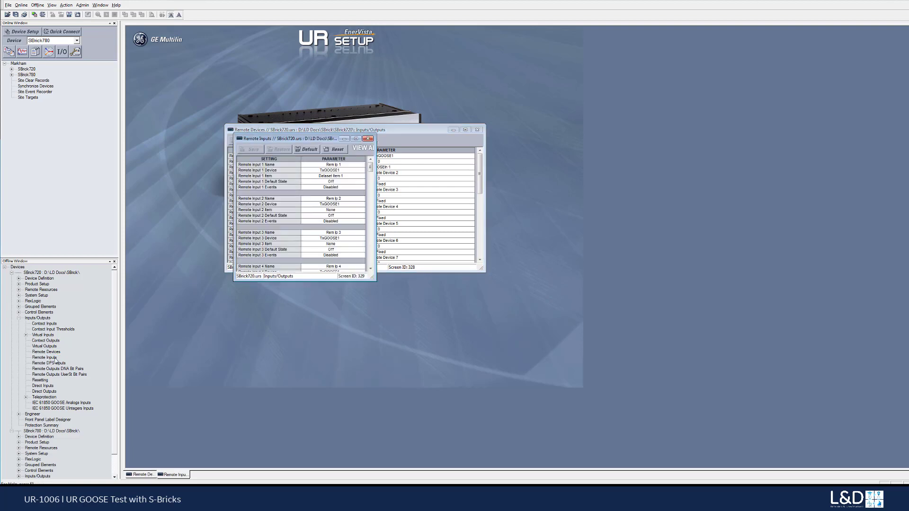
pyautogui.moveTo(299, 139); pyautogui.dragTo(309, 259)
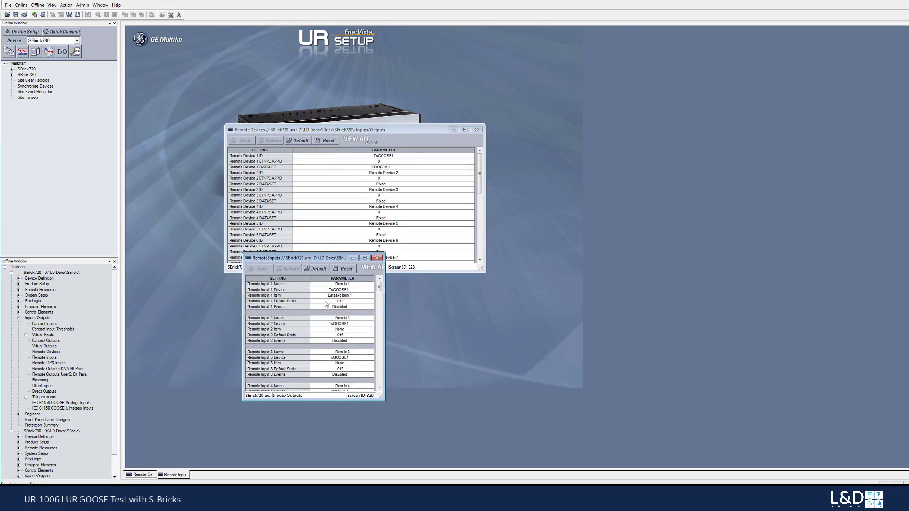
pyautogui.click(371, 297)
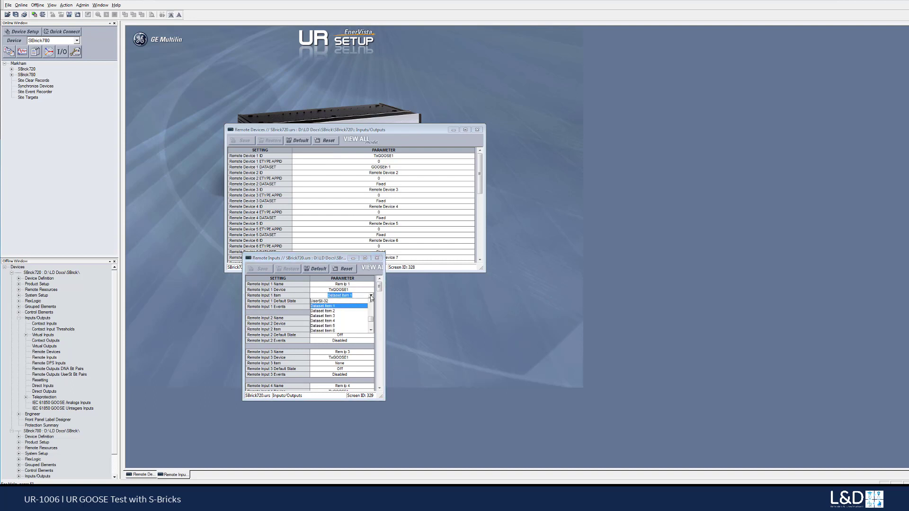
pyautogui.click(342, 307)
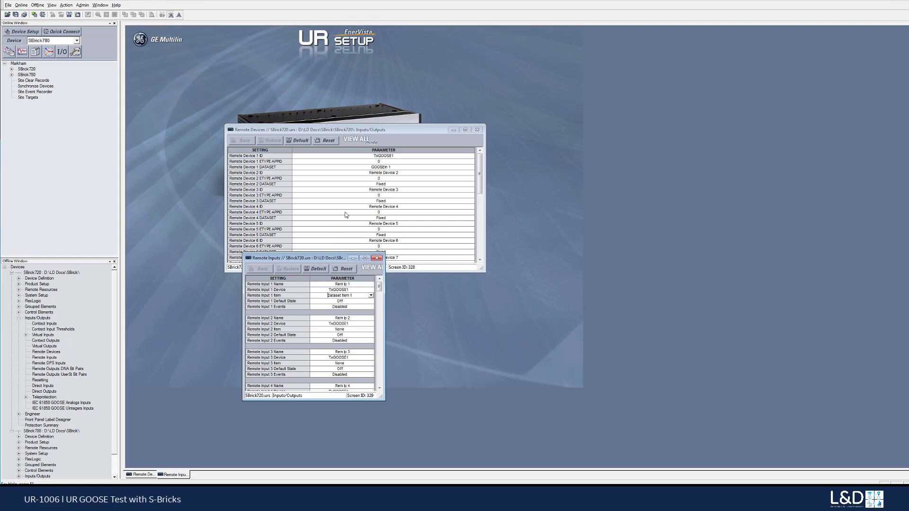
# Step: Close SBrick720's Remote Devices and Remote Inputs windows and bring up the commands for the offline SBrick720 file
pyautogui.click(478, 130)
pyautogui.click(377, 258)
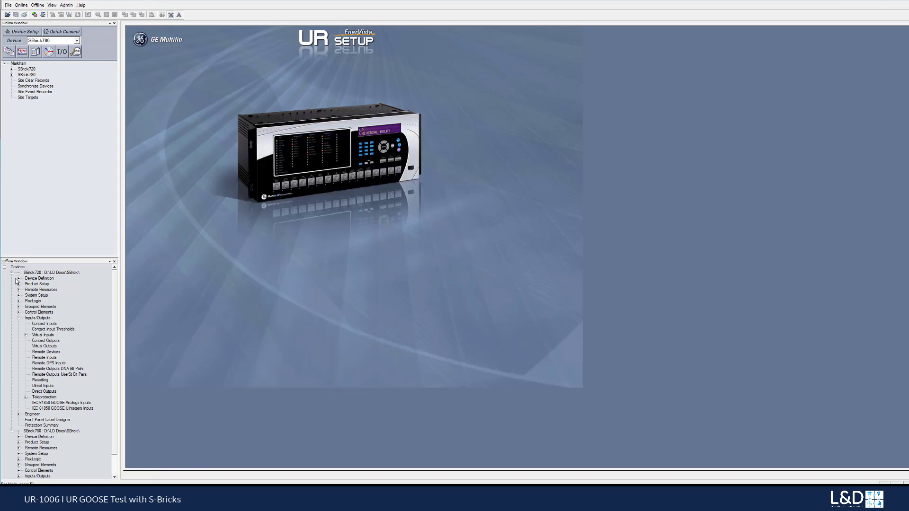
pyautogui.rightClick(37, 274)
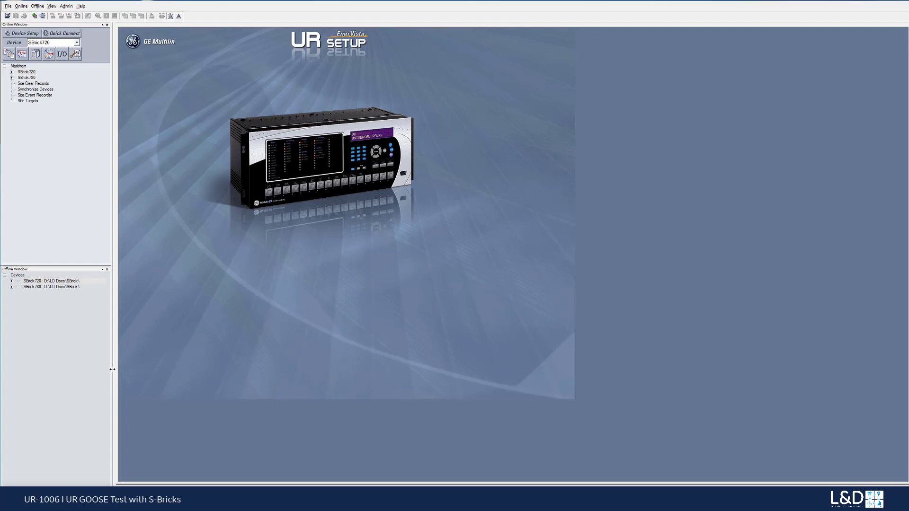
# Step: Display the Remote Inputs status from the online SBrick720's actual values
pyautogui.doubleClick(26, 73)
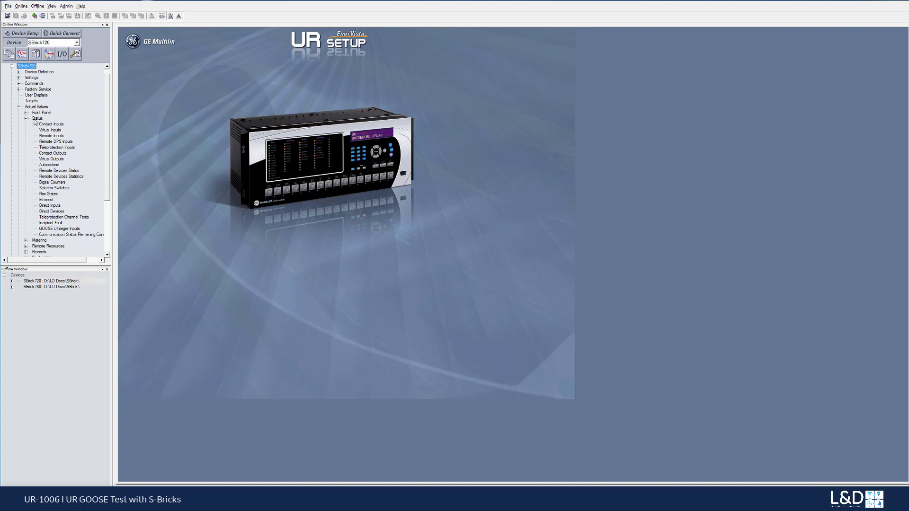
pyautogui.click(50, 137)
pyautogui.doubleClick(49, 137)
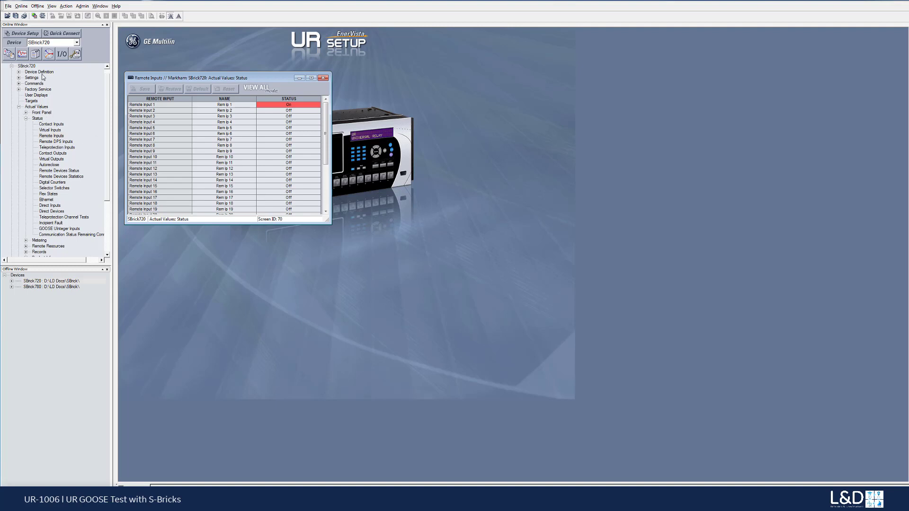
# Step: Display the online SBrick780's RxGOOSE Boolean status and place its window beside SBrick720's Remote Inputs for comparison
pyautogui.click(11, 67)
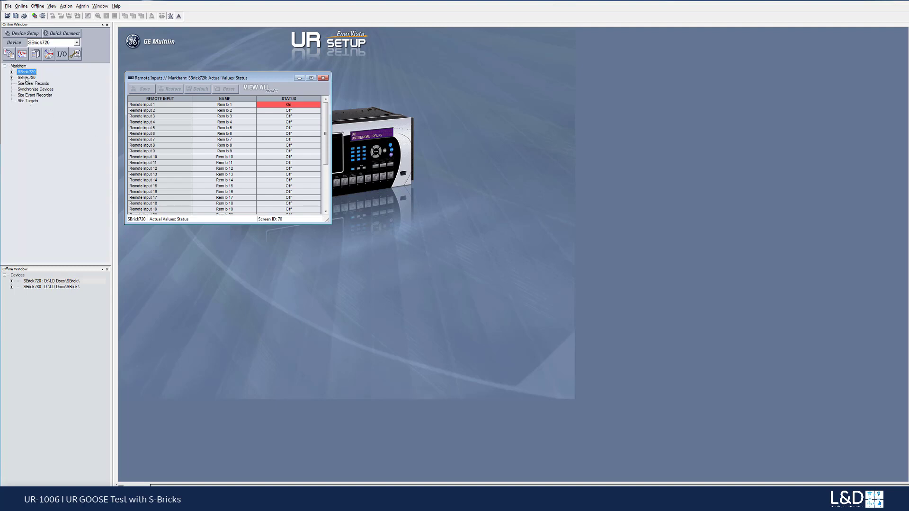
pyautogui.click(26, 77)
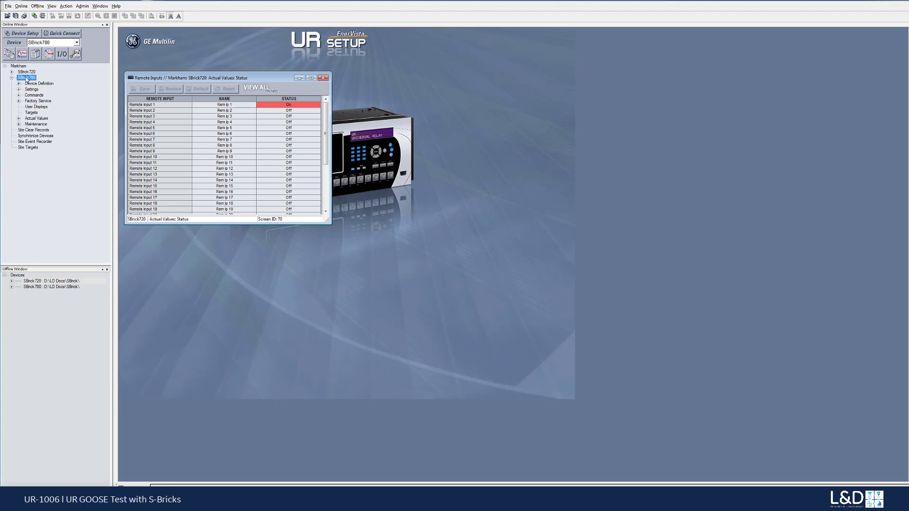
pyautogui.doubleClick(35, 119)
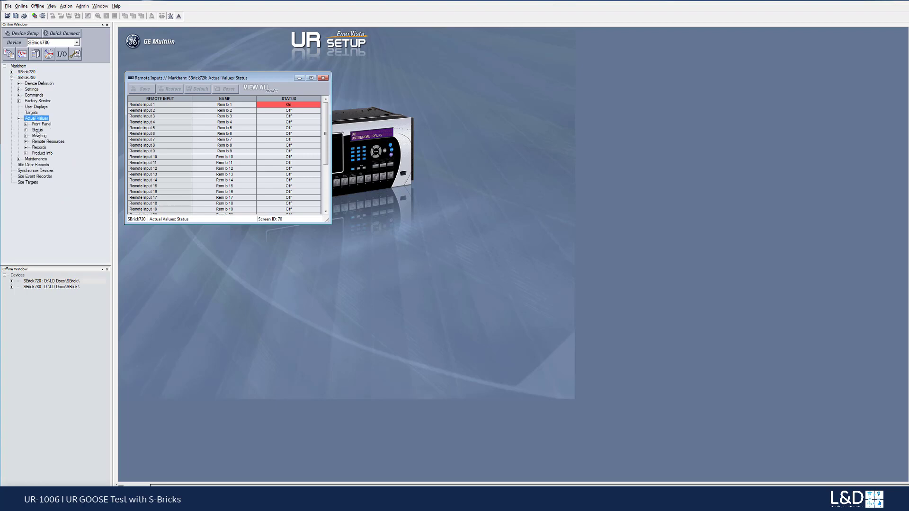
pyautogui.doubleClick(38, 131)
pyautogui.click(50, 149)
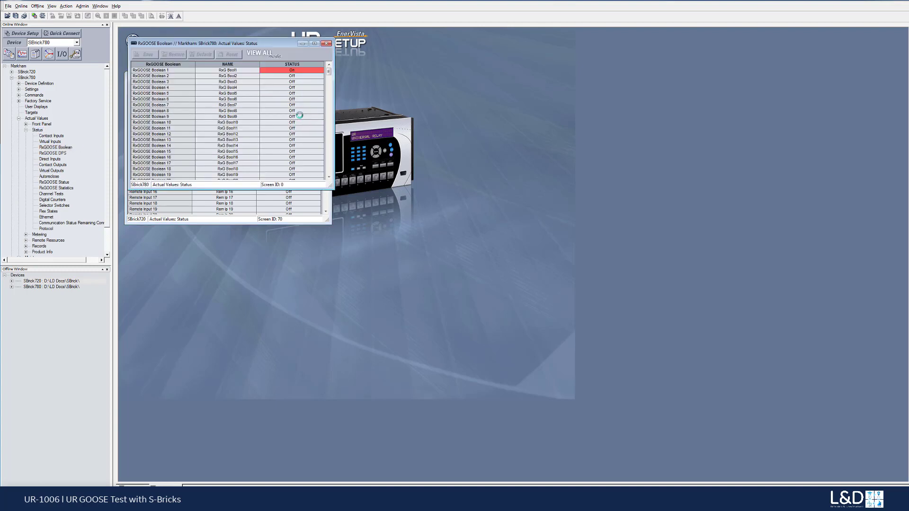
pyautogui.moveTo(281, 43); pyautogui.dragTo(471, 80)
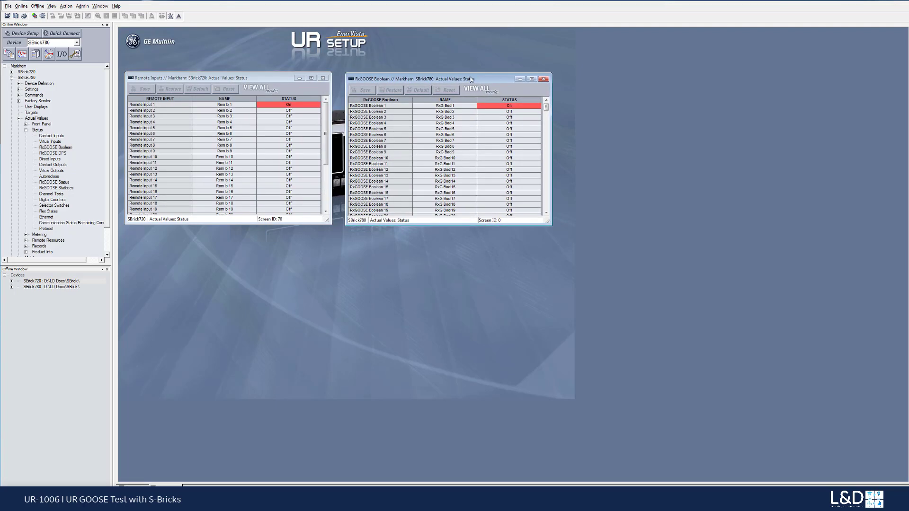